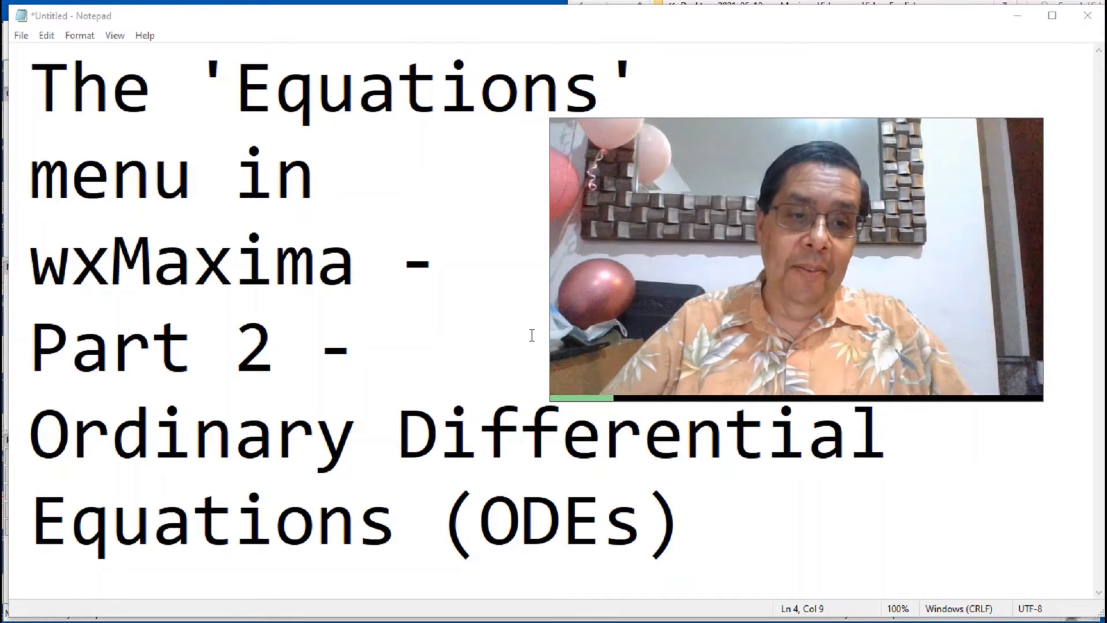
Step: Highlight 'Equations', 'Part 2' and 'Ordinary Differential Equations' in the title notes, then minimize Notepad
left_click_drag(248, 89, 602, 109)
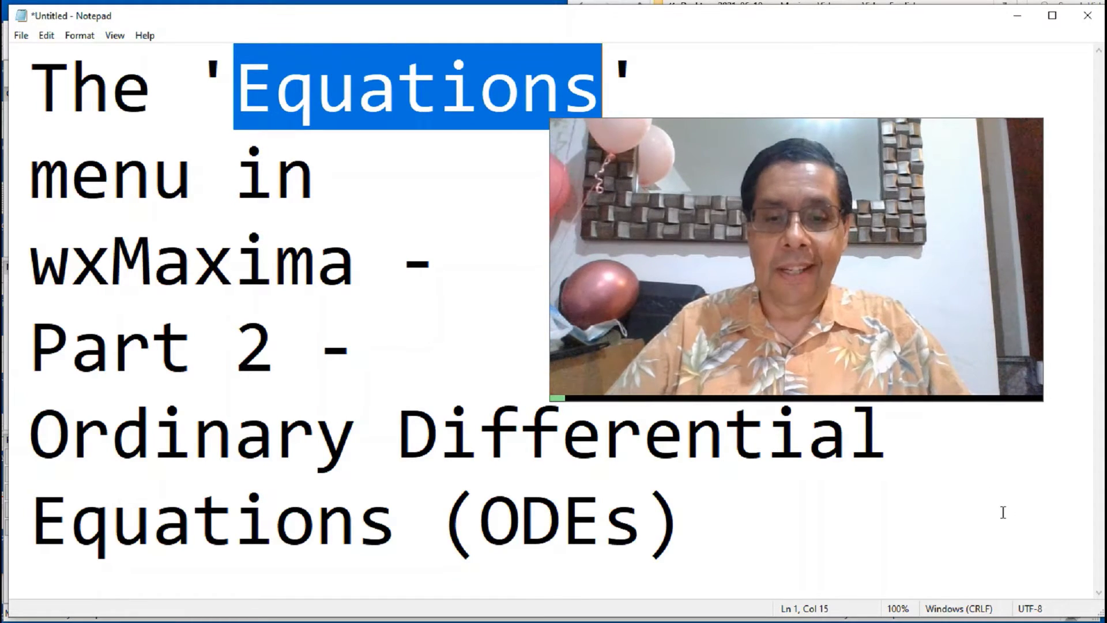
left_click_drag(275, 352, 29, 352)
left_click_drag(30, 435, 402, 549)
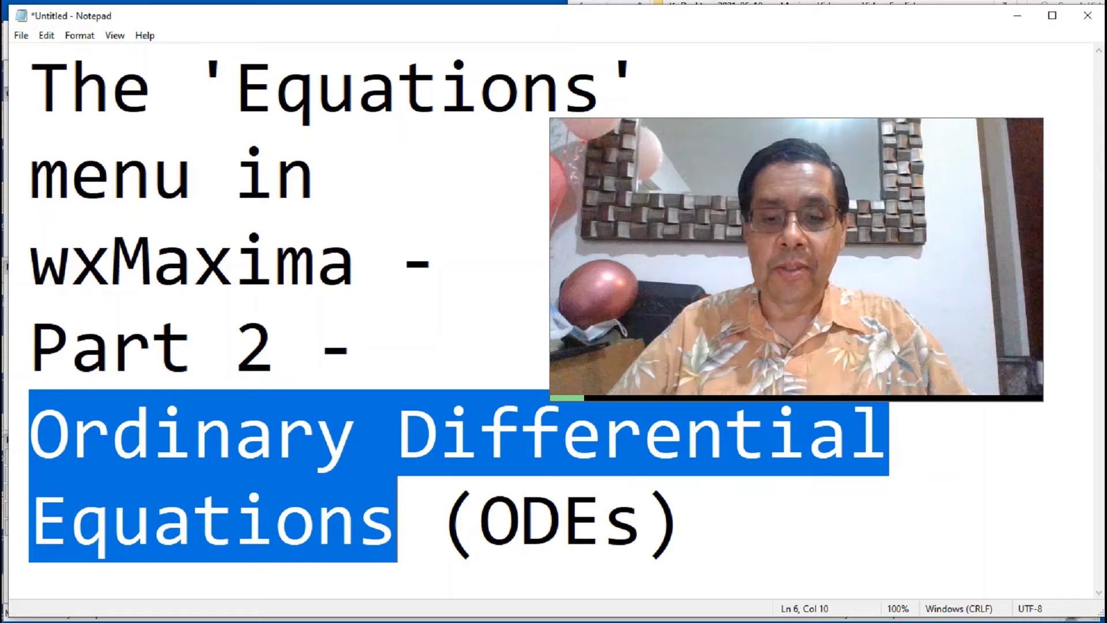
left_click(954, 522)
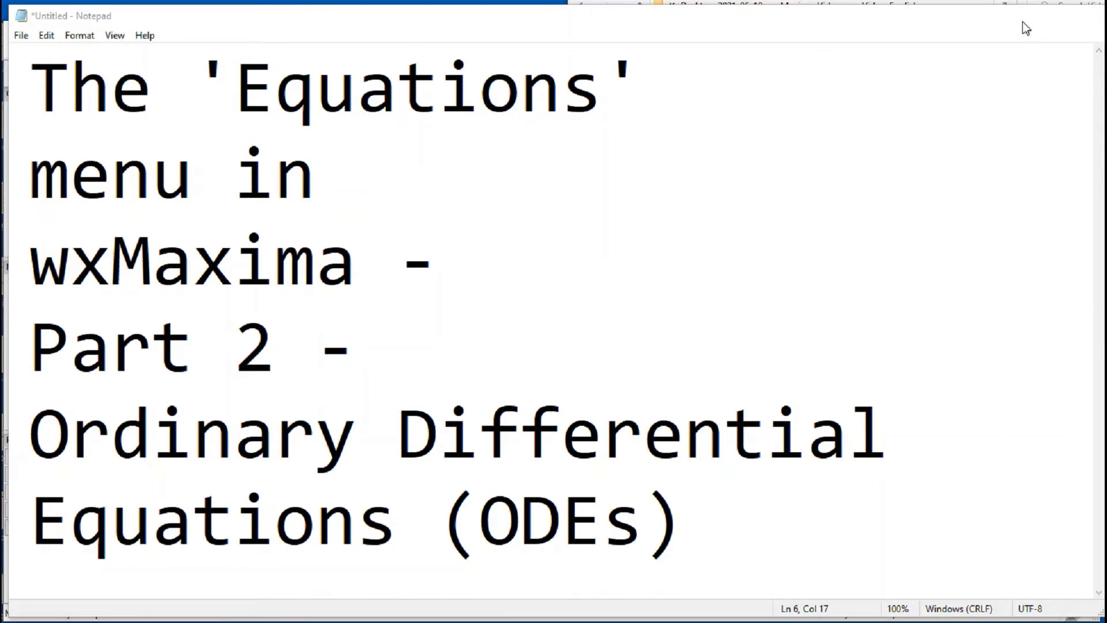
left_click(1020, 21)
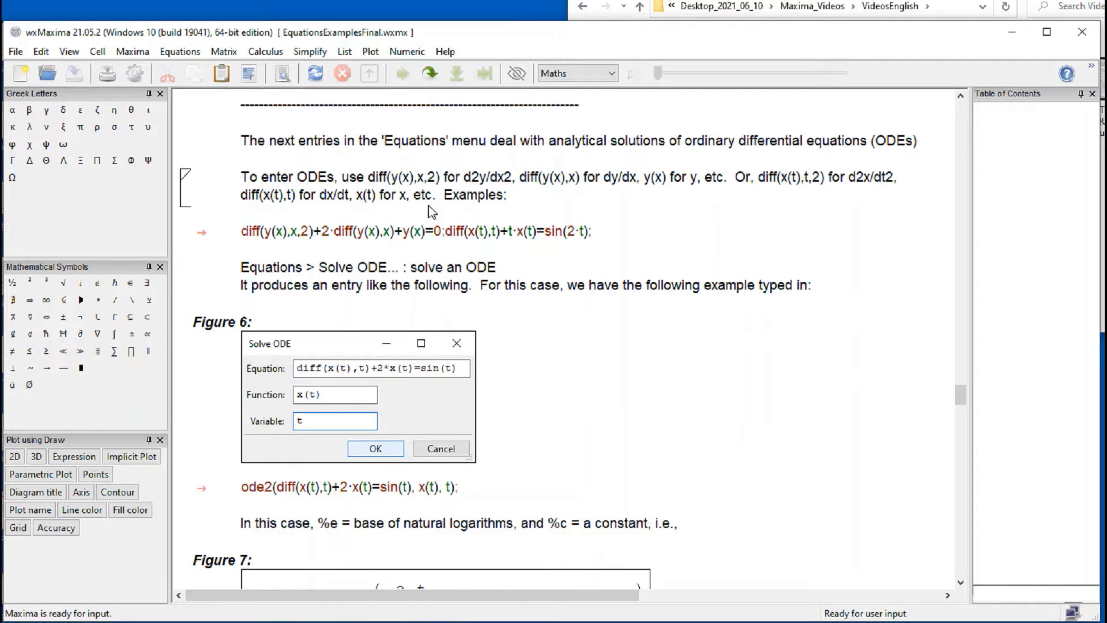
Step: Highlight the diff(y(x),x,2) notation in the wxMaxima notes cell, then deselect it
left_click(369, 181)
left_click_drag(369, 180, 443, 178)
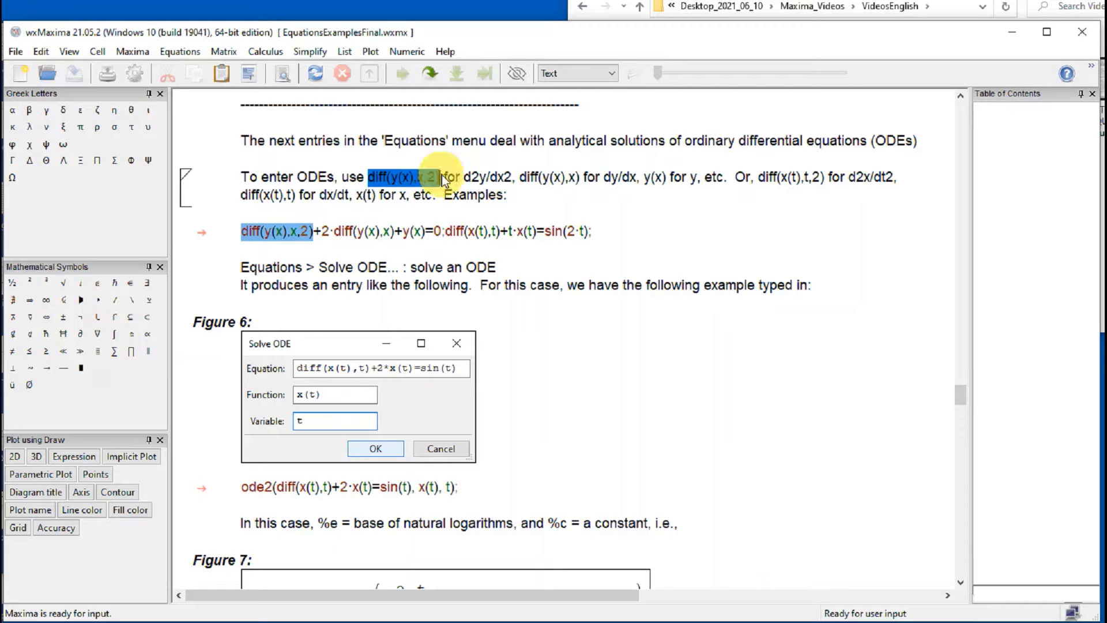
left_click(583, 210)
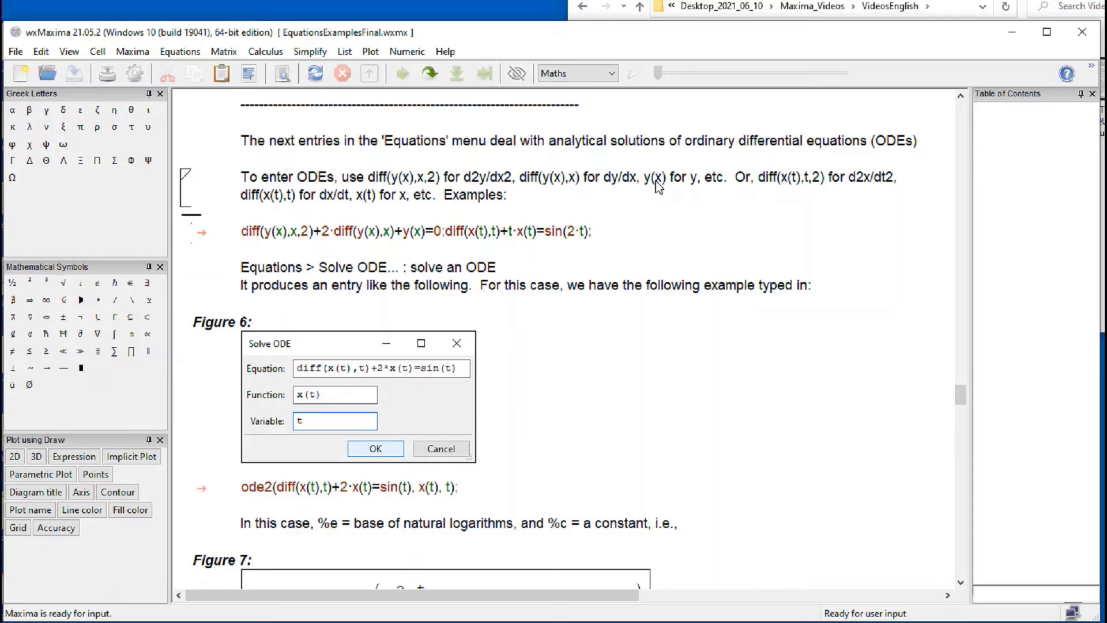
double_click(766, 180)
left_click(783, 199, "shift")
left_click(788, 195)
Step: Evaluate the example ODE input and highlight the d²/dx² derivative fraction in the output
left_click(456, 233)
key("shift+Return")
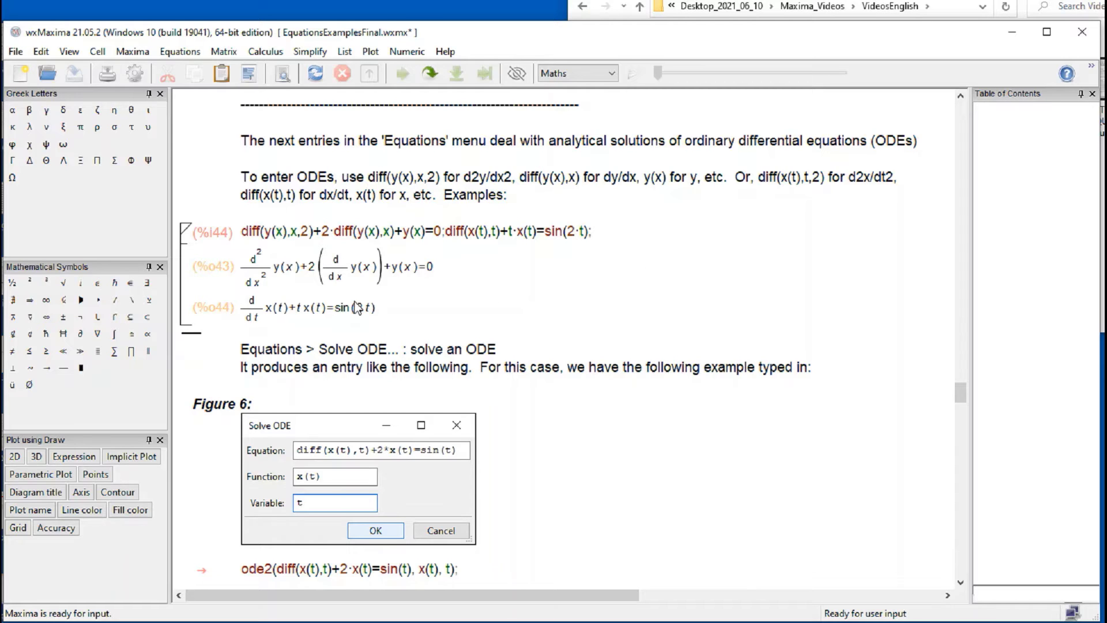
left_click(252, 258)
left_click_drag(252, 261, 281, 278)
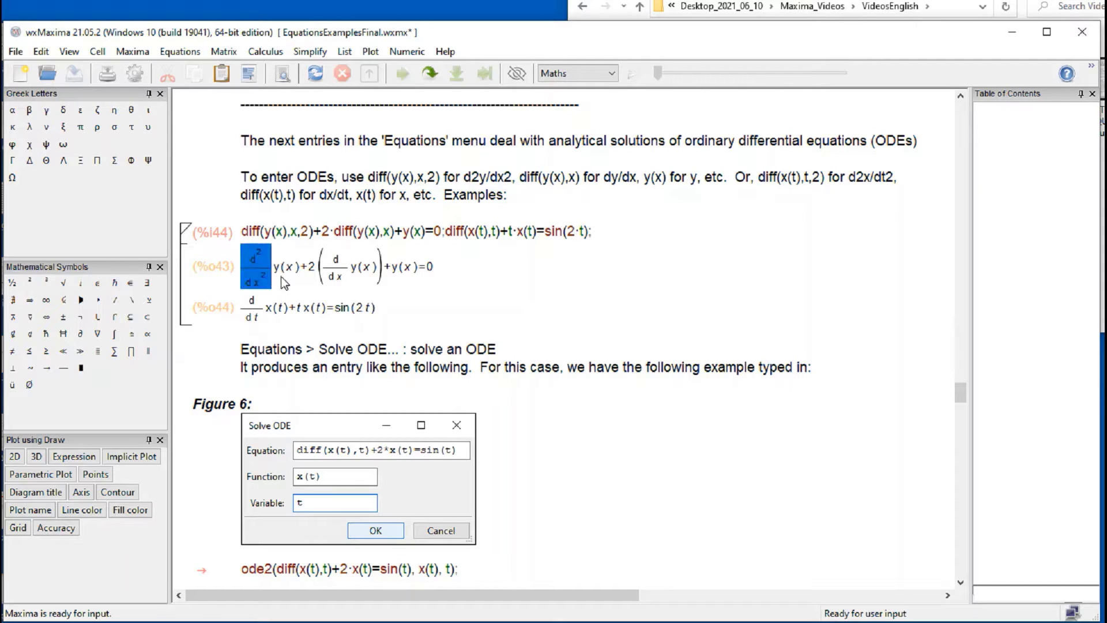
left_click(298, 267)
Step: Select the %i44 input line, then save the worksheet with Ctrl+S
triple_click(245, 237)
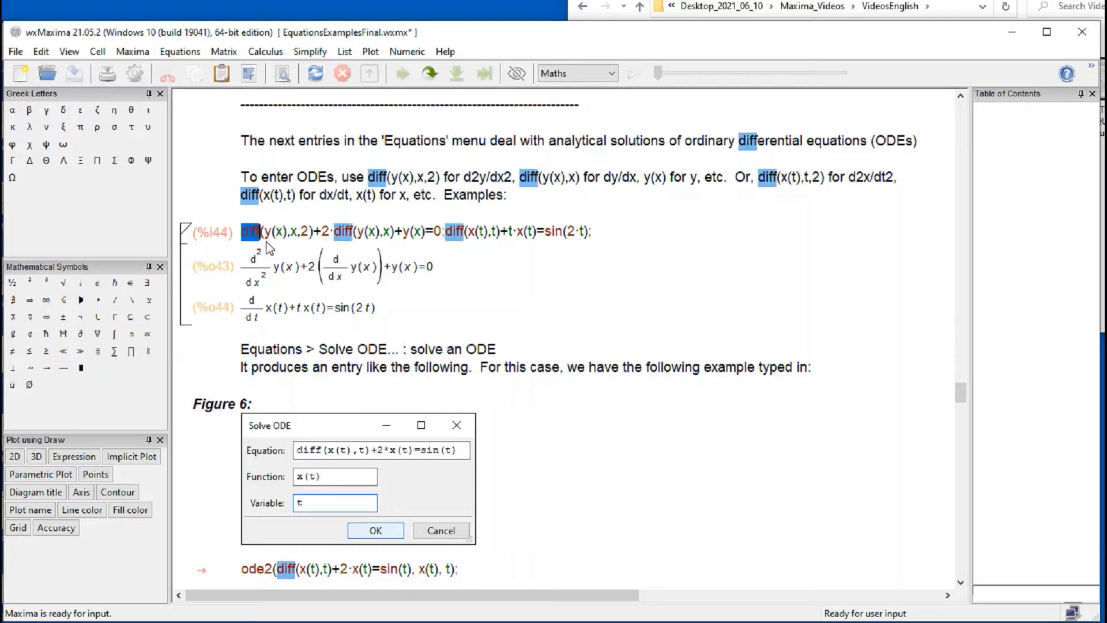
key("Right")
key("ctrl+s")
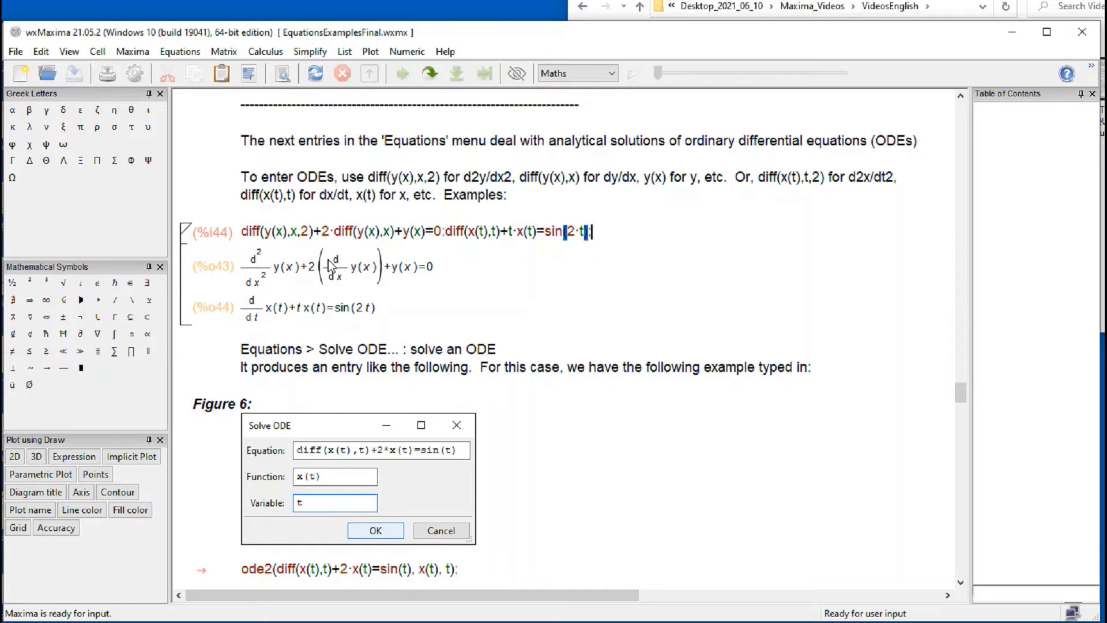
left_click(362, 229)
scroll(487, 288, "down", 5)
scroll(487, 288, "up", 5)
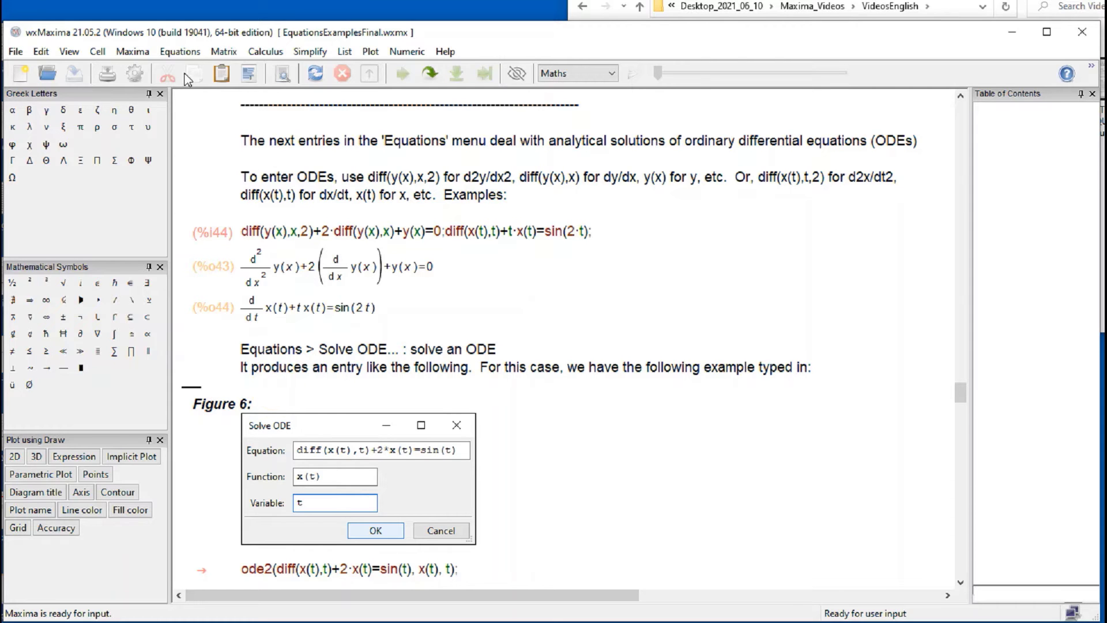
Step: Use the Solve ODE dialog to solve diff(x(t),t)+2*x(t)=sin(t) for function x(t) in variable t
left_click(182, 51)
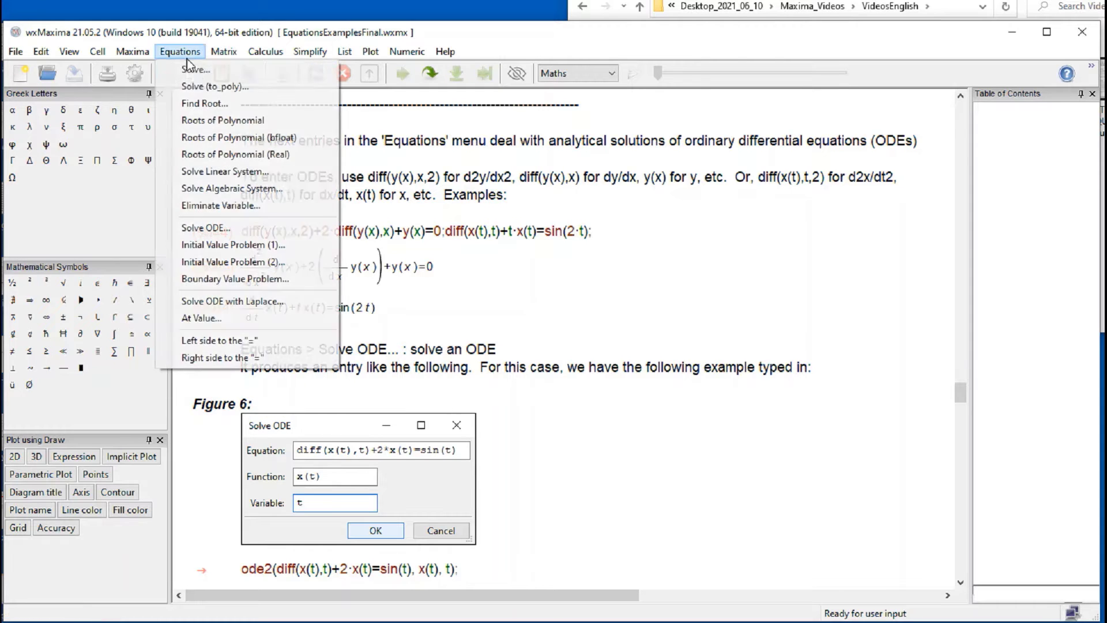
left_click(228, 227)
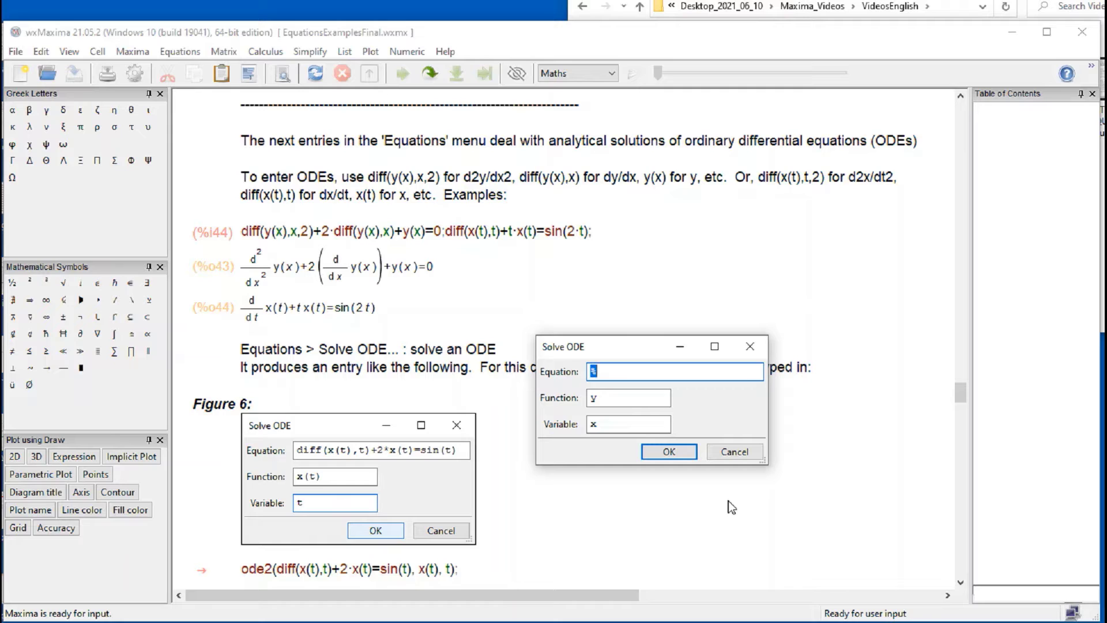
type("diff(x(t),")
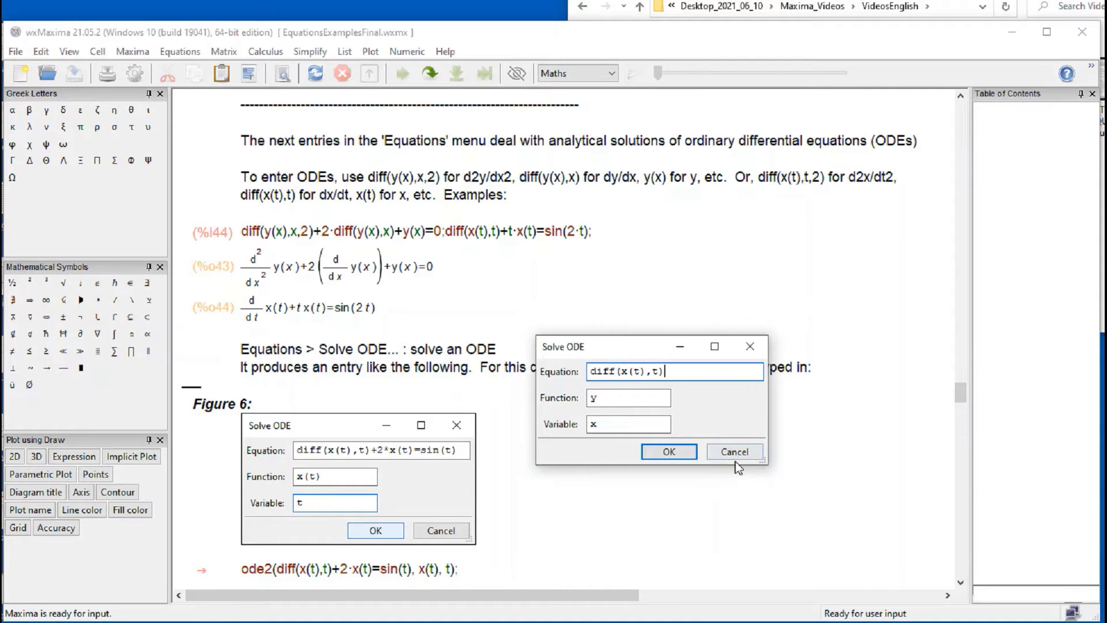
type("t)+2*x(t)=sin(t)")
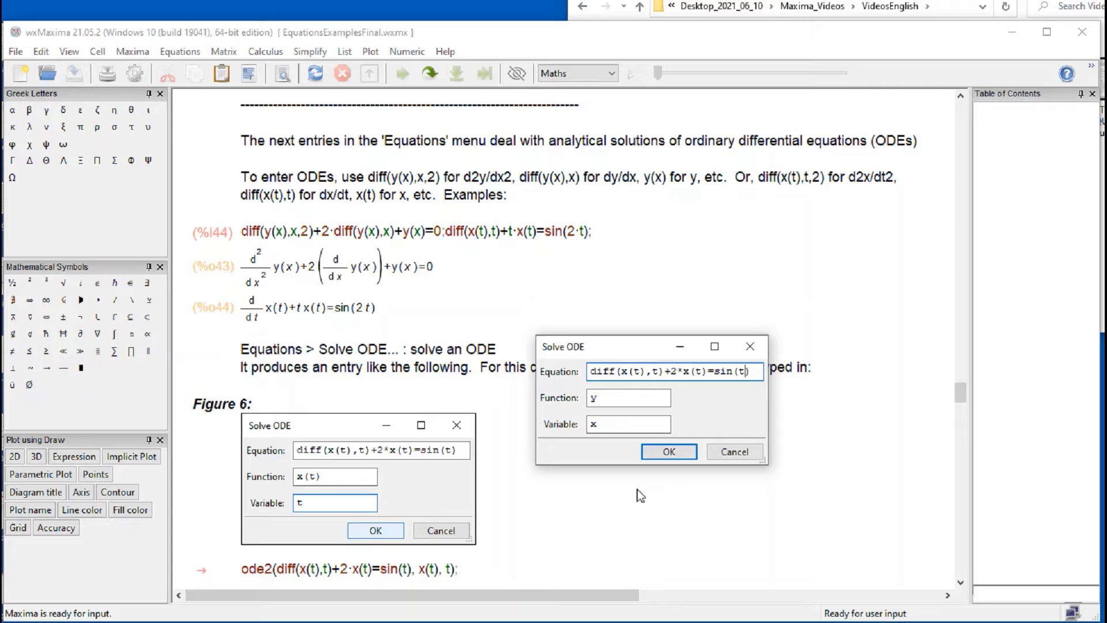
left_click(602, 406)
key("BackSpace")
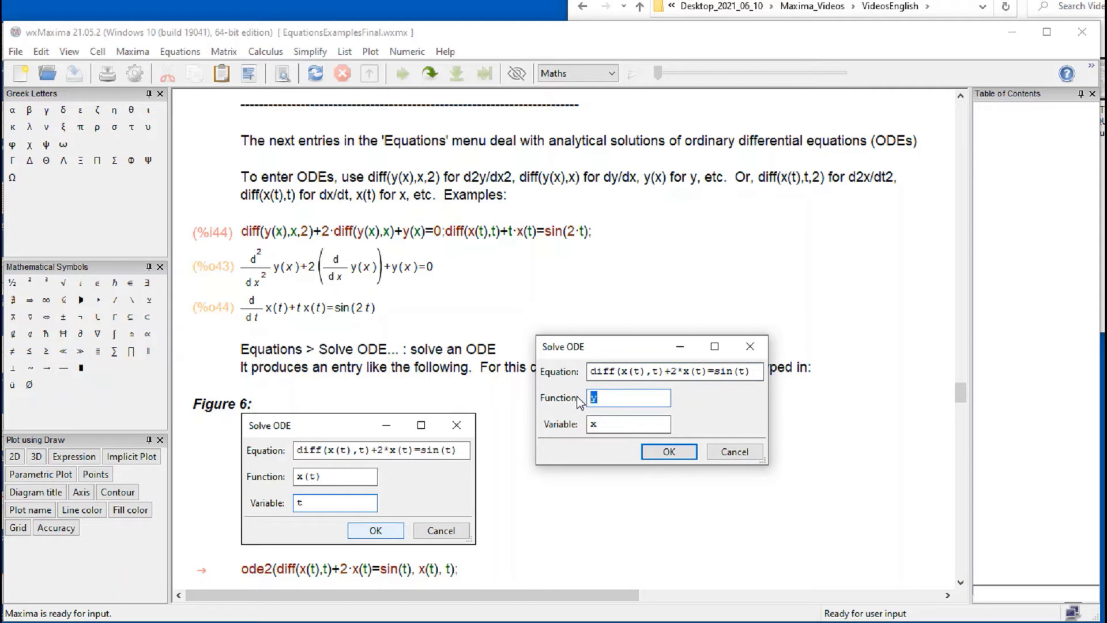
type("x(t)")
left_click(611, 425)
key("BackSpace")
type("t")
left_click(685, 456)
Step: Point out %e, the sine and cosine terms and the constant %c in the %o45 solution
scroll(693, 465, "down", 5)
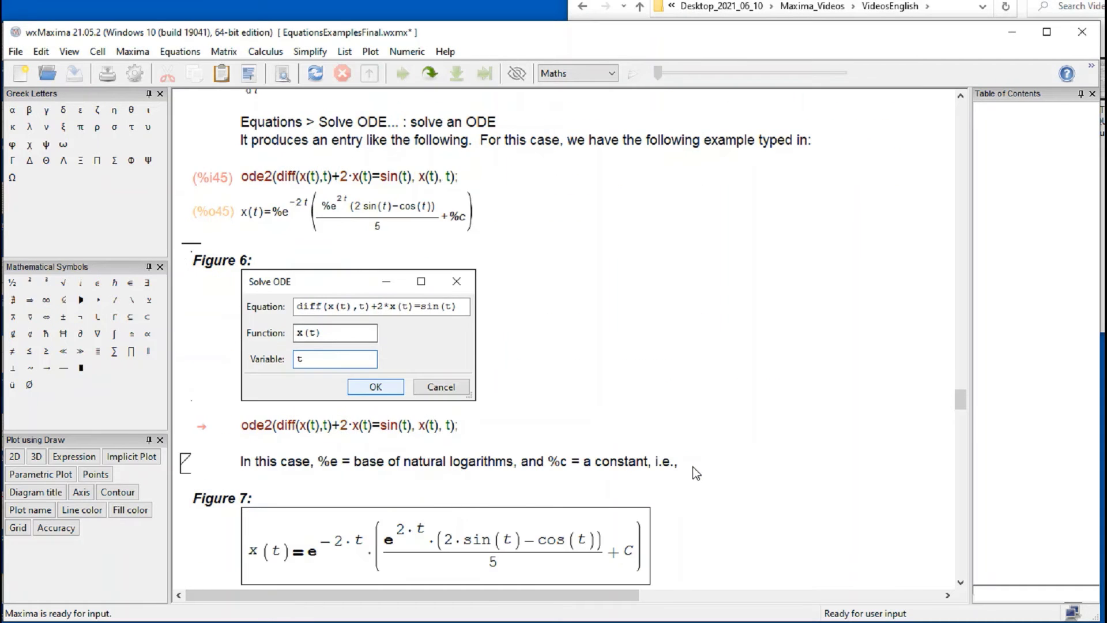
key("ctrl+a")
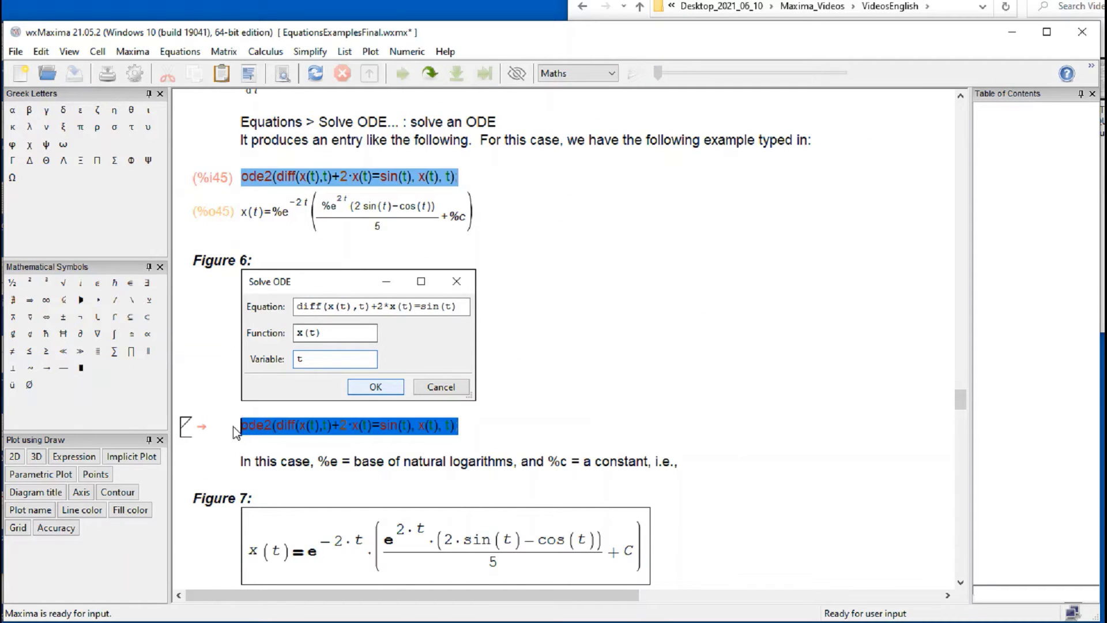
left_click(576, 214)
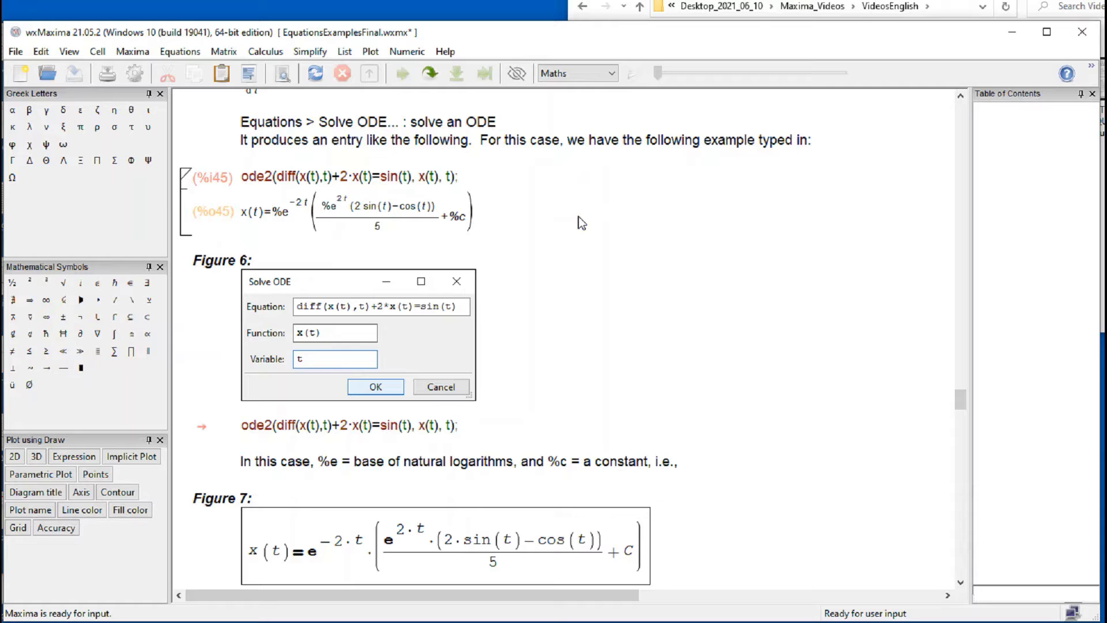
left_click(276, 215)
left_click(578, 227)
left_click(328, 208)
left_click(367, 207)
left_click(407, 206)
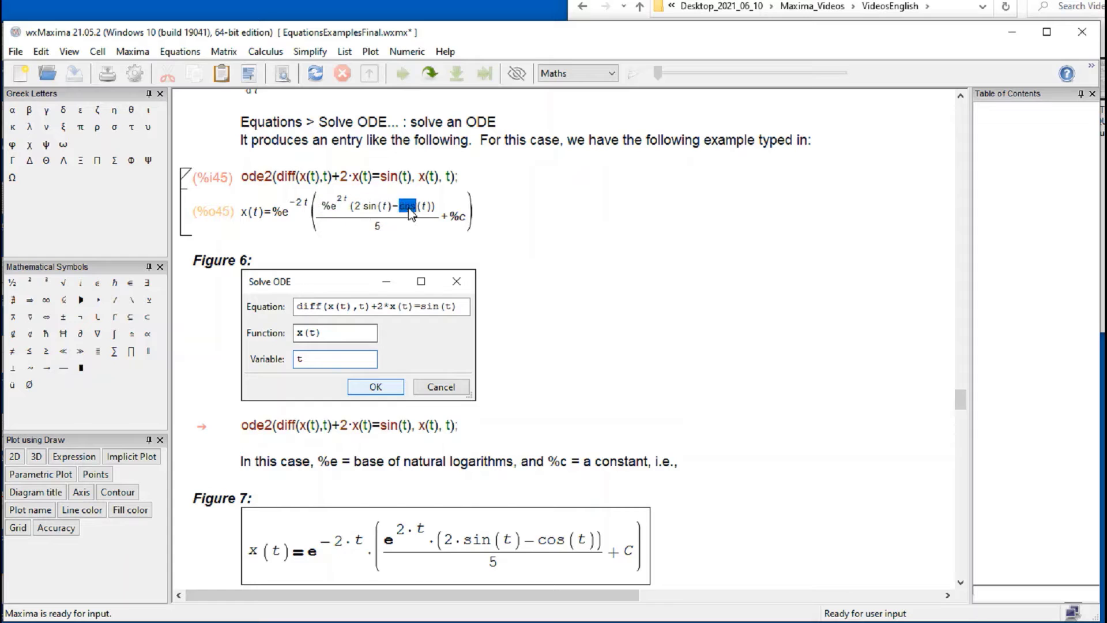
left_click(457, 217)
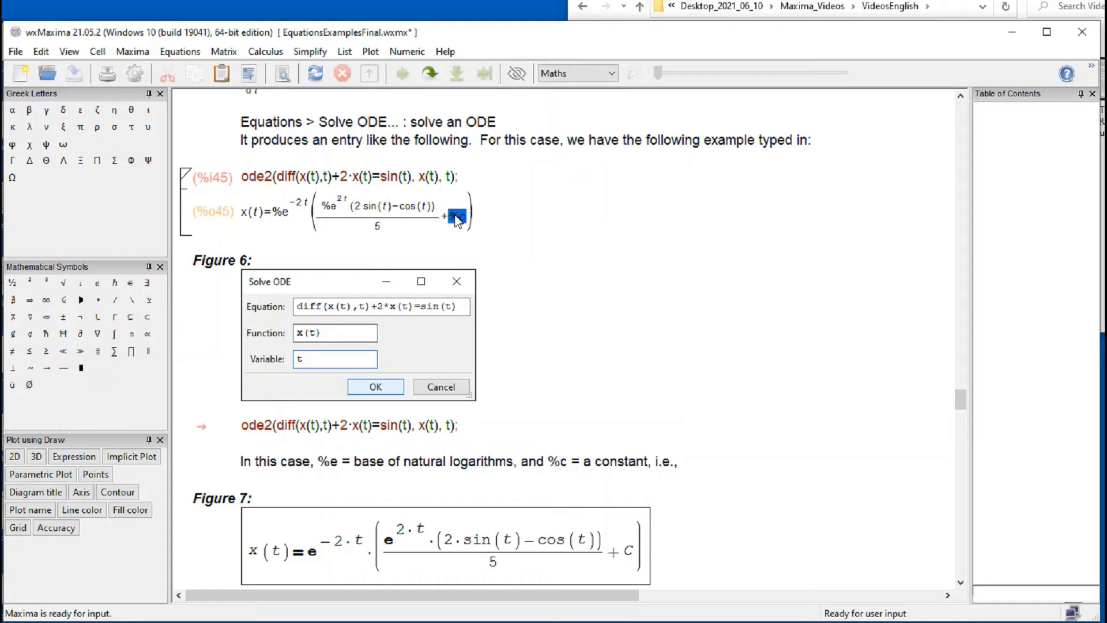
Step: Evaluate the worksheet's original ode2 example cell as %i46
left_click(580, 247)
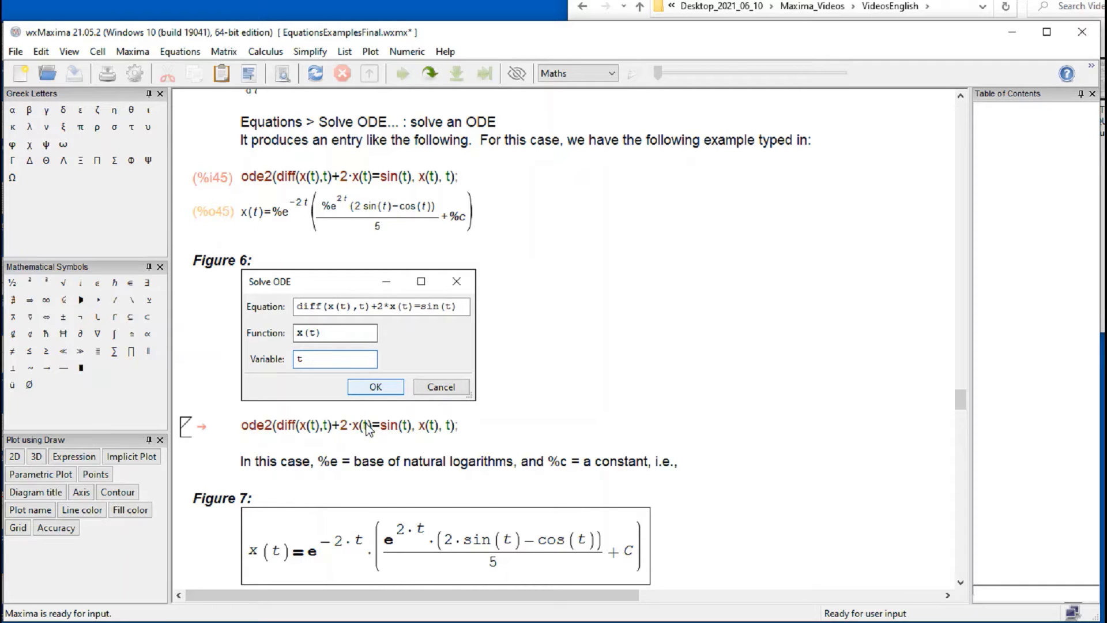
key("shift+Return")
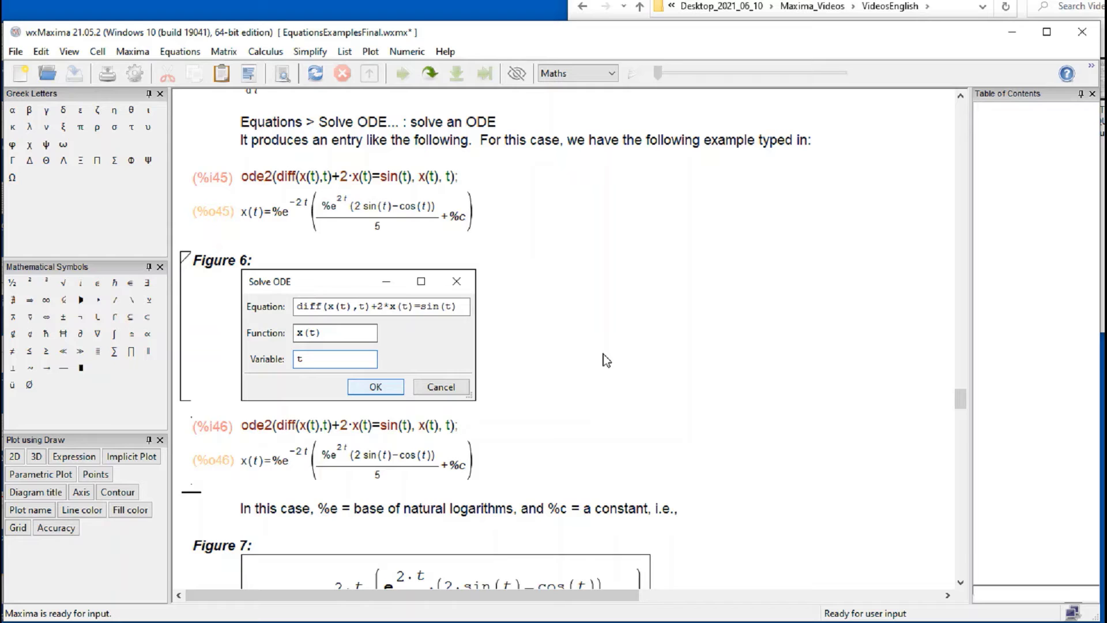
scroll(603, 353, "down", 10)
scroll(622, 349, "up", 5)
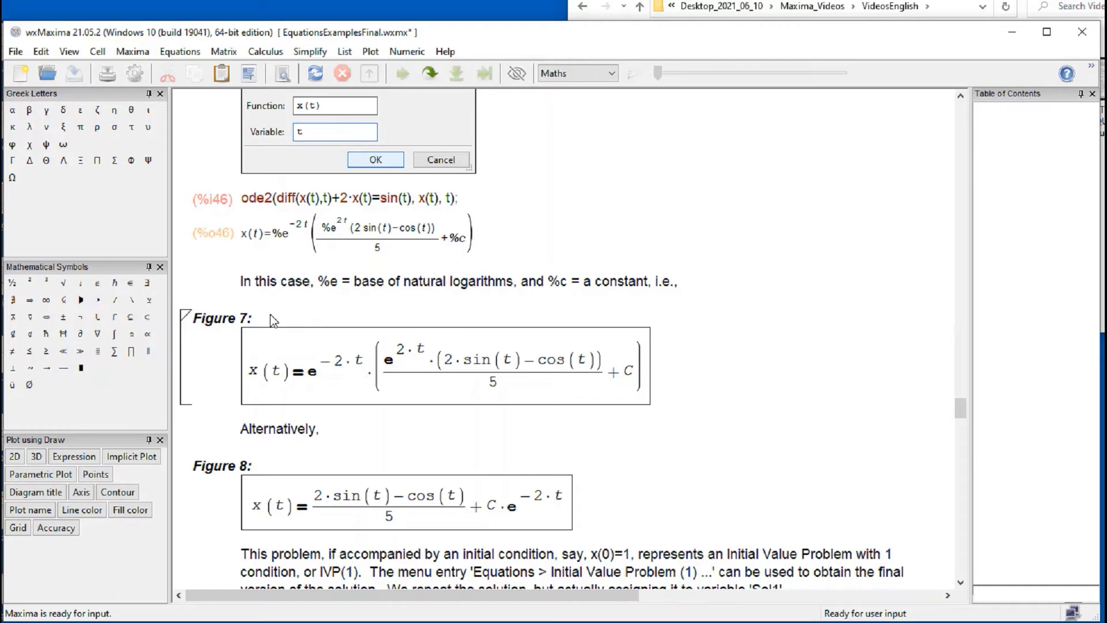
left_click(240, 318)
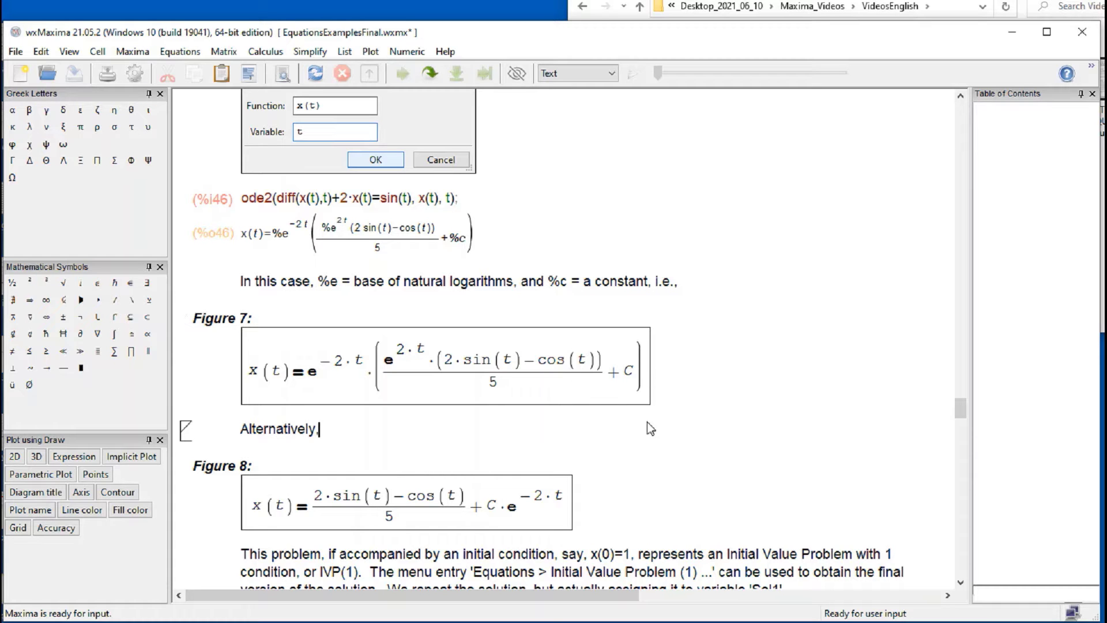
scroll(551, 478, "down", 5)
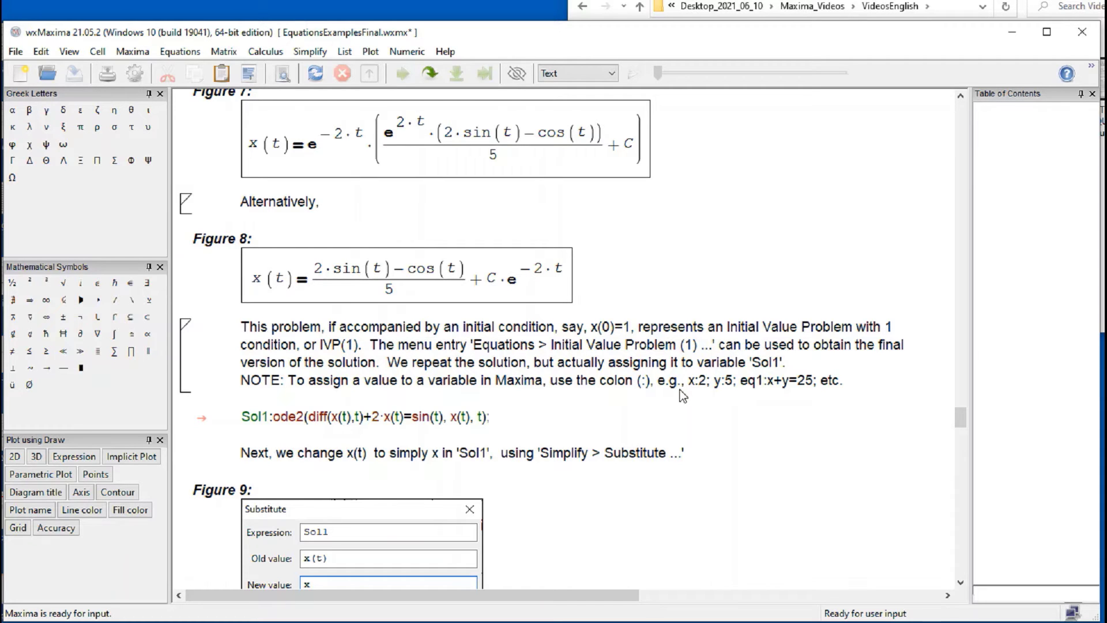
left_click_drag(591, 327, 640, 331)
left_click(695, 314)
left_click_drag(729, 327, 847, 330)
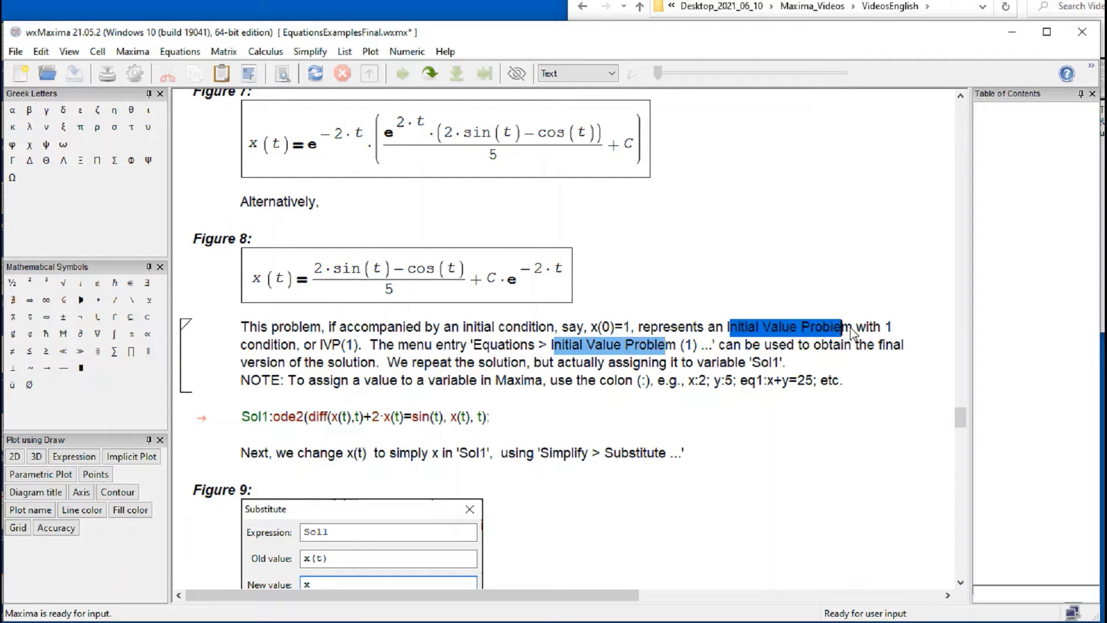
left_click(776, 439)
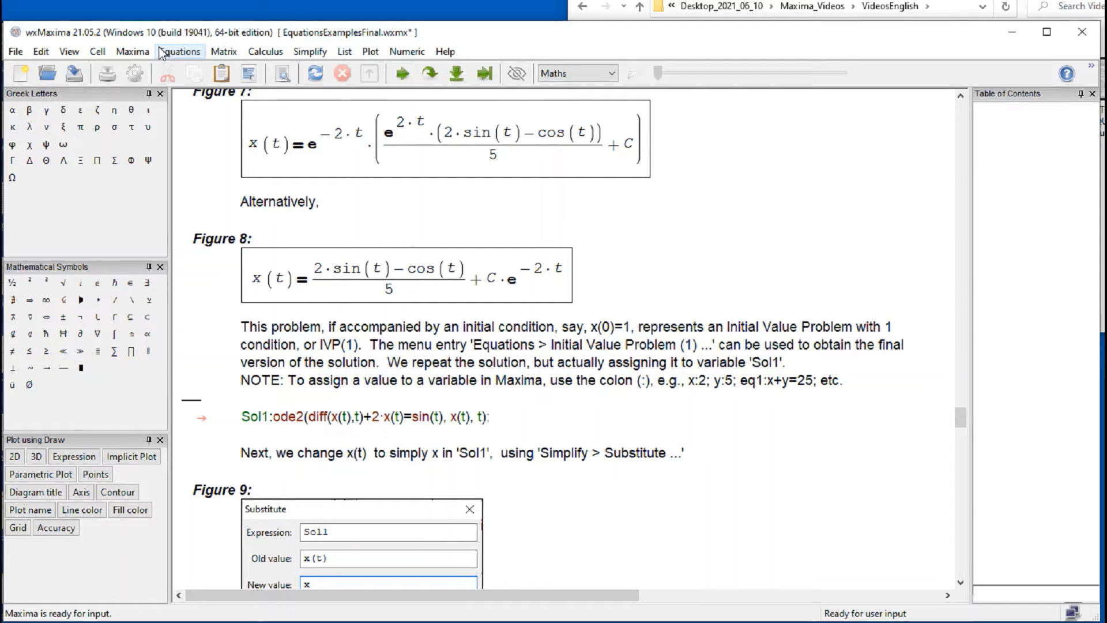
Step: Highlight the ode2 call in the Sol1:ode2(...) line and evaluate it as %i47
left_click(180, 52)
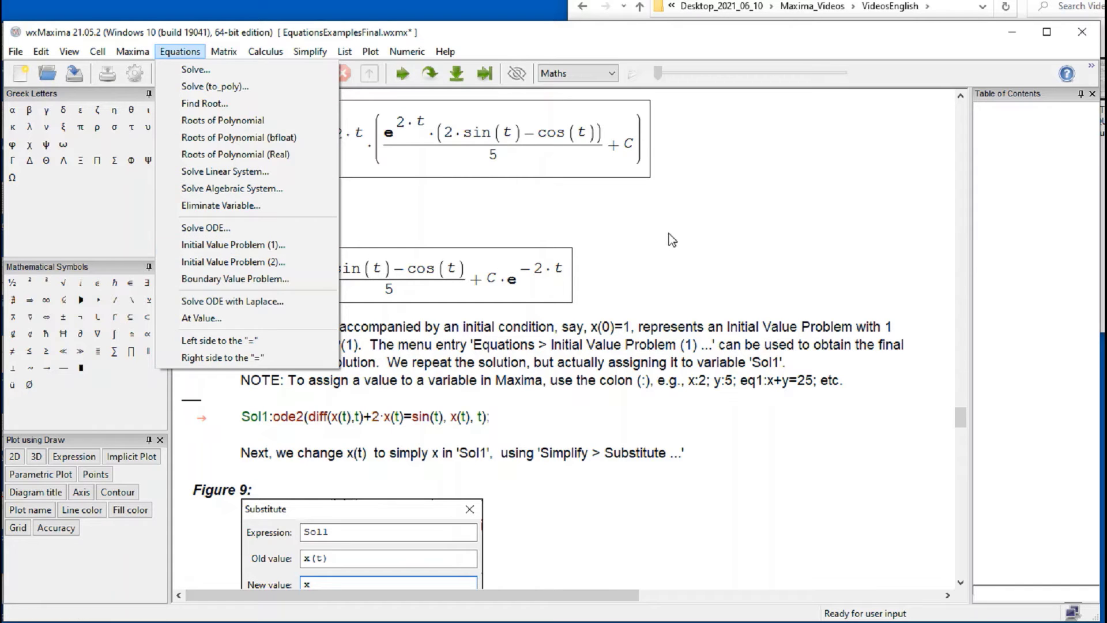
left_click(701, 237)
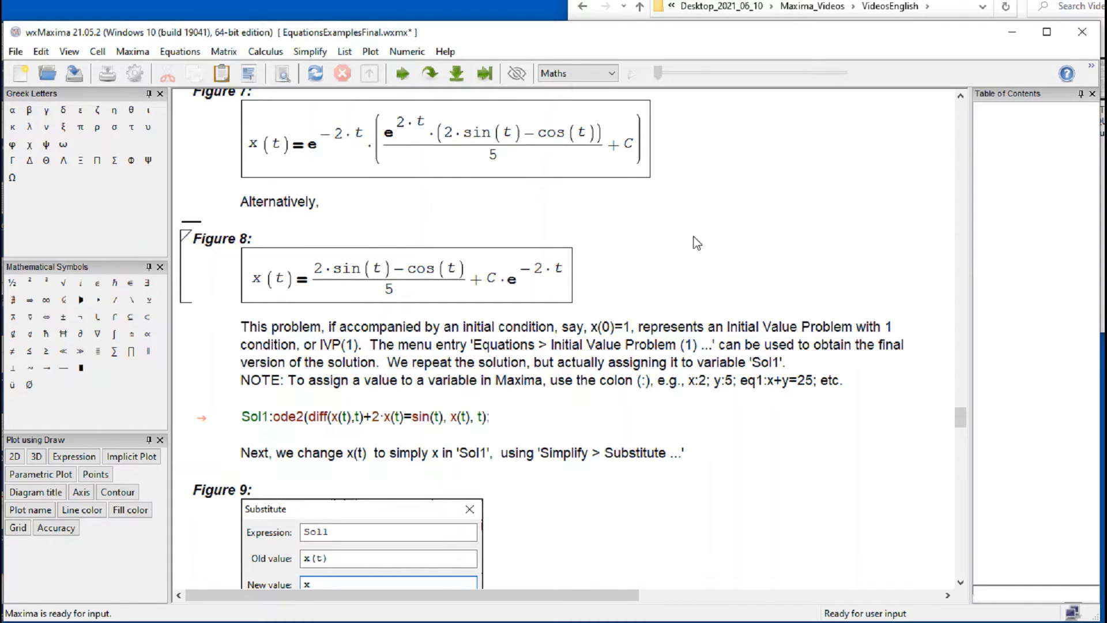
scroll(696, 241, "down", 5)
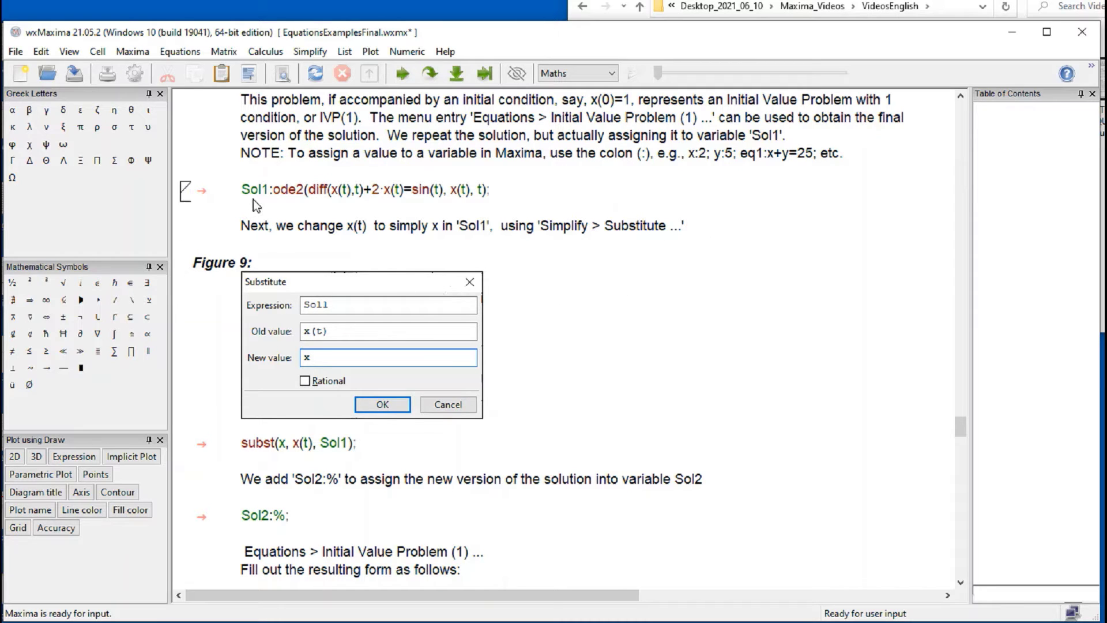
left_click_drag(273, 190, 453, 190)
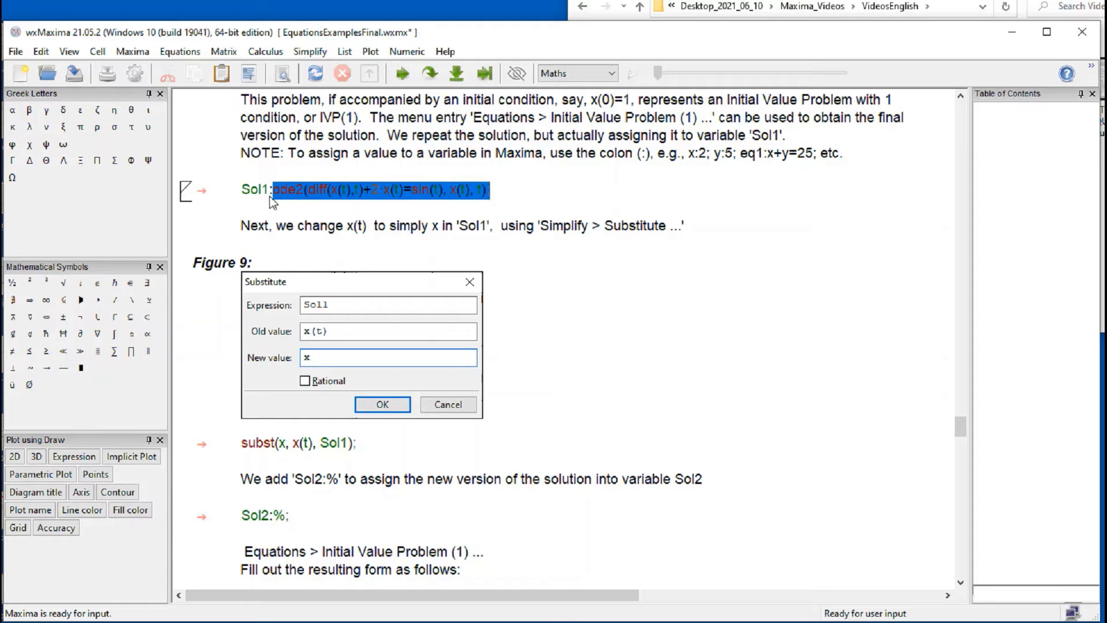
left_click(269, 194)
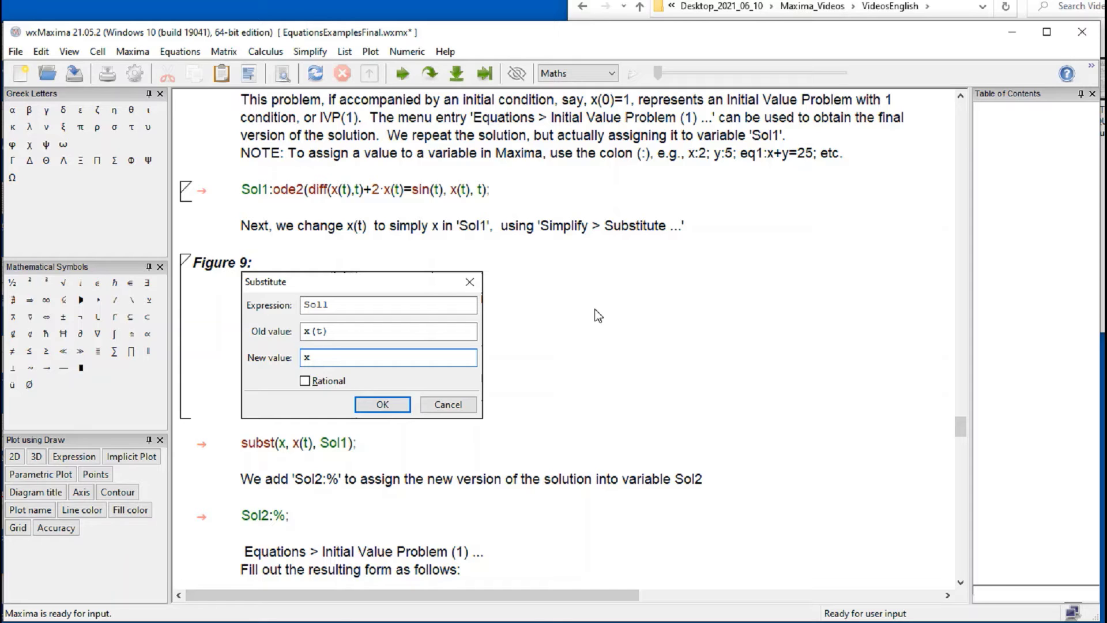
key("shift+Return")
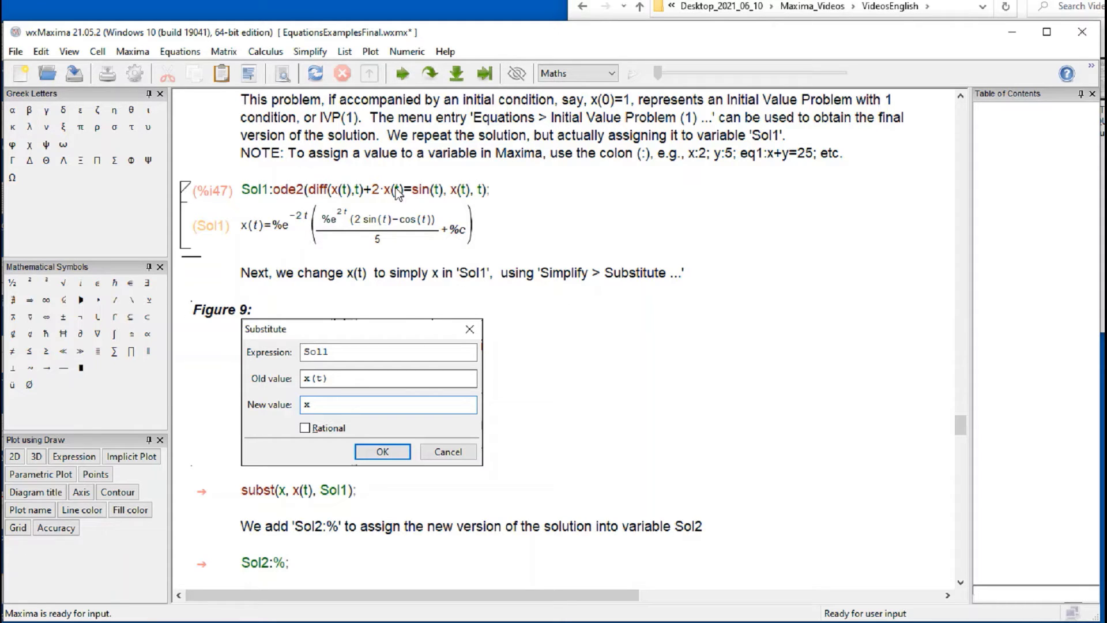
Step: Preview the Substitute dialog and cancel it, then place the caret in the subst(x, x(t), Sol1) line
left_click(310, 51)
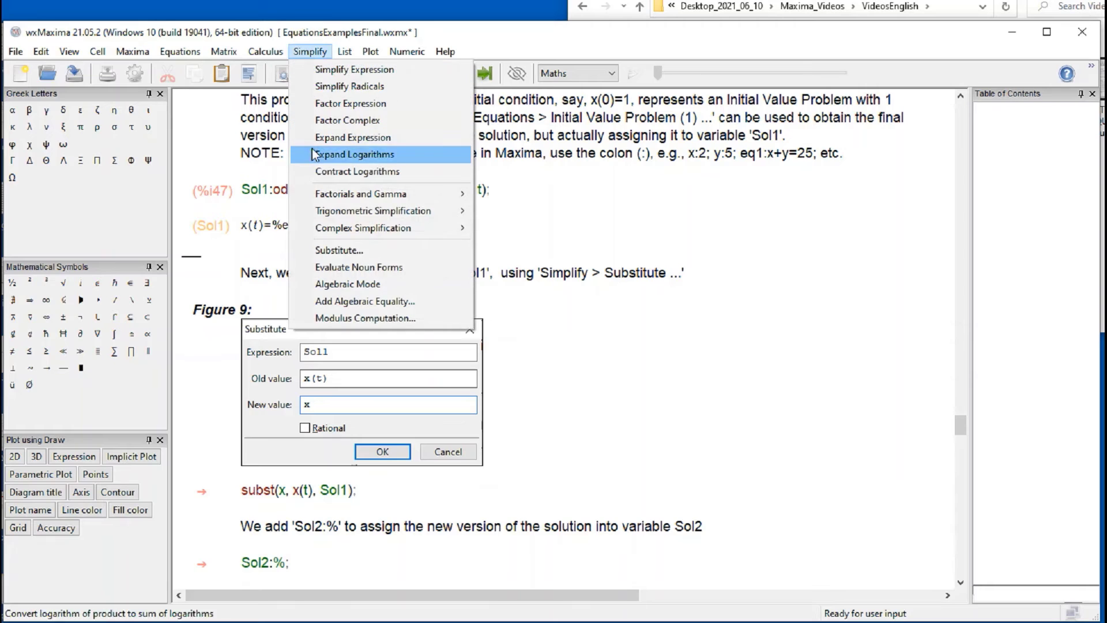
left_click(351, 245)
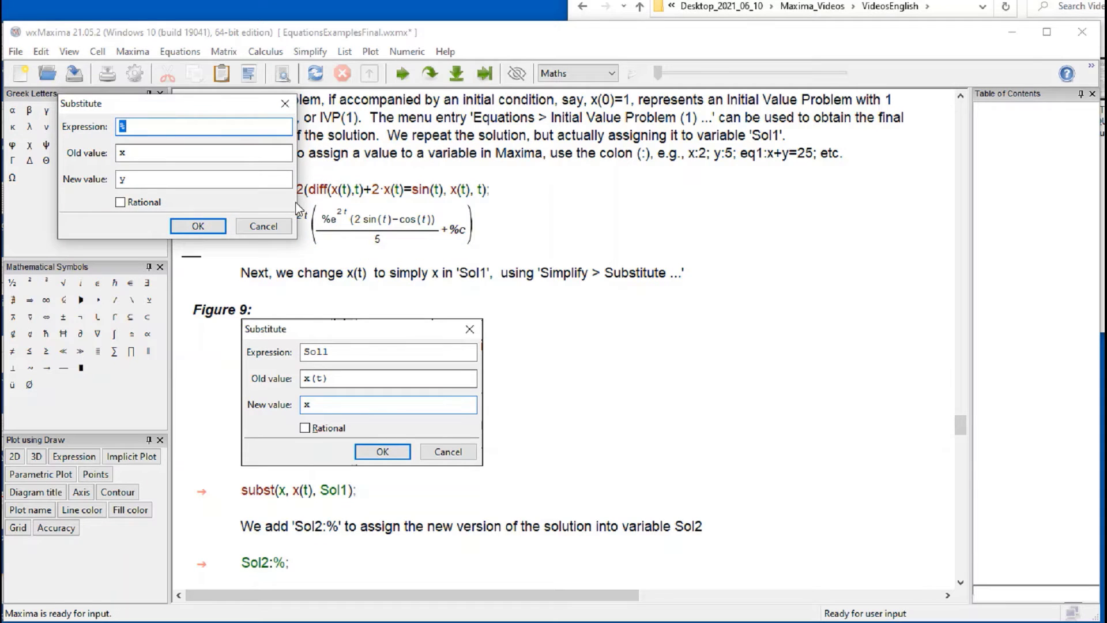
left_click_drag(214, 115, 728, 326)
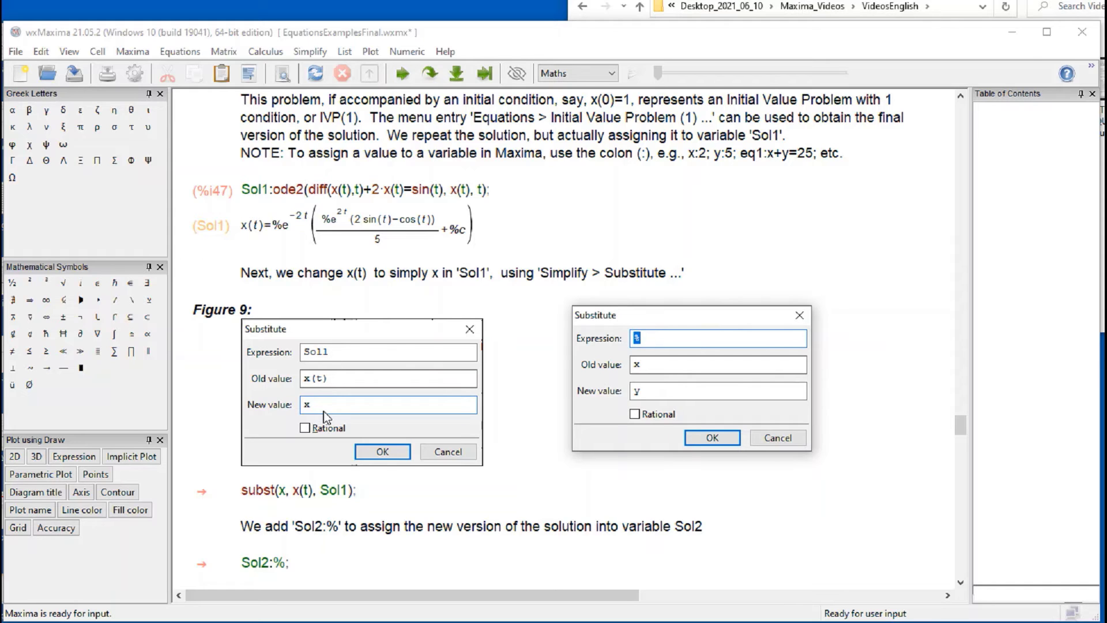
left_click(774, 437)
left_click_drag(382, 487, 242, 483)
left_click(353, 495)
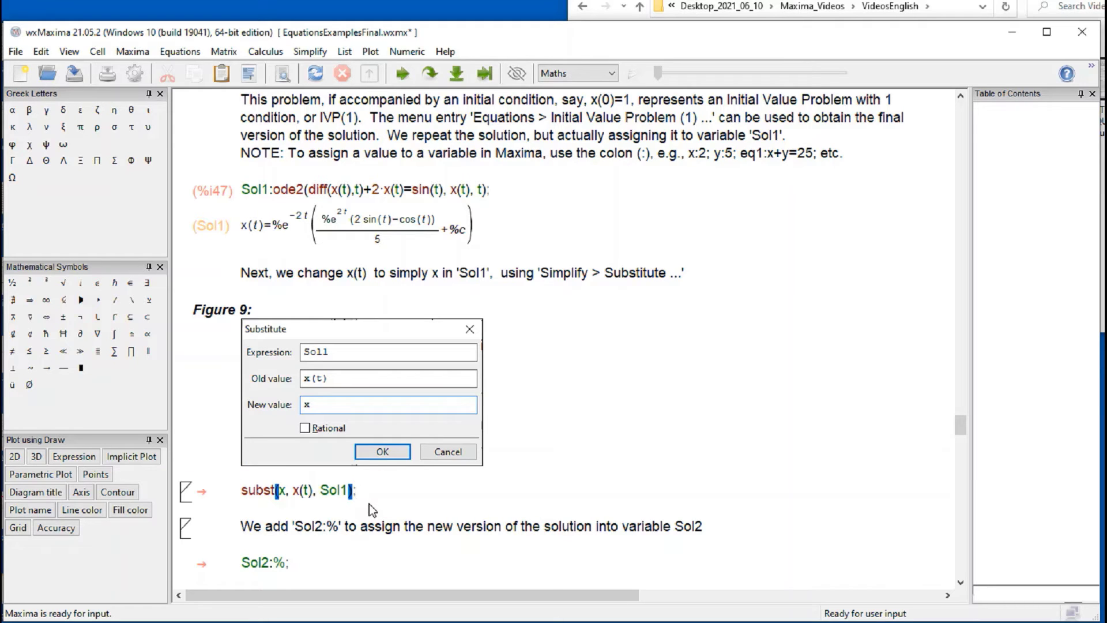
Step: Evaluate subst(x, x(t), Sol1), showing x in place of x(t) in %o48
key("shift+Return")
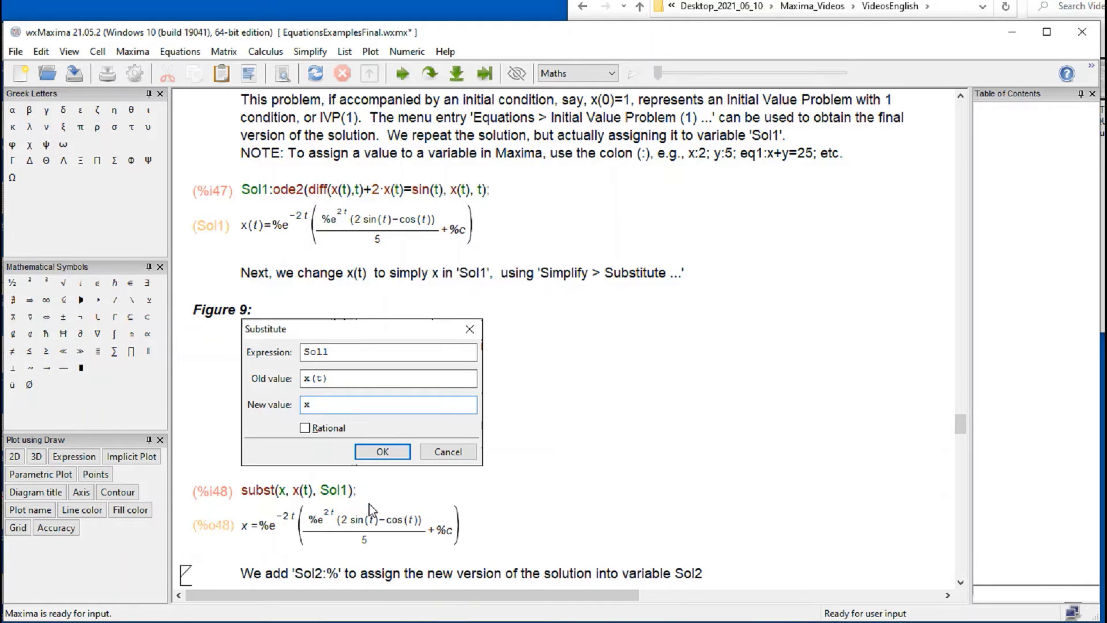
scroll(628, 446, "down", 3)
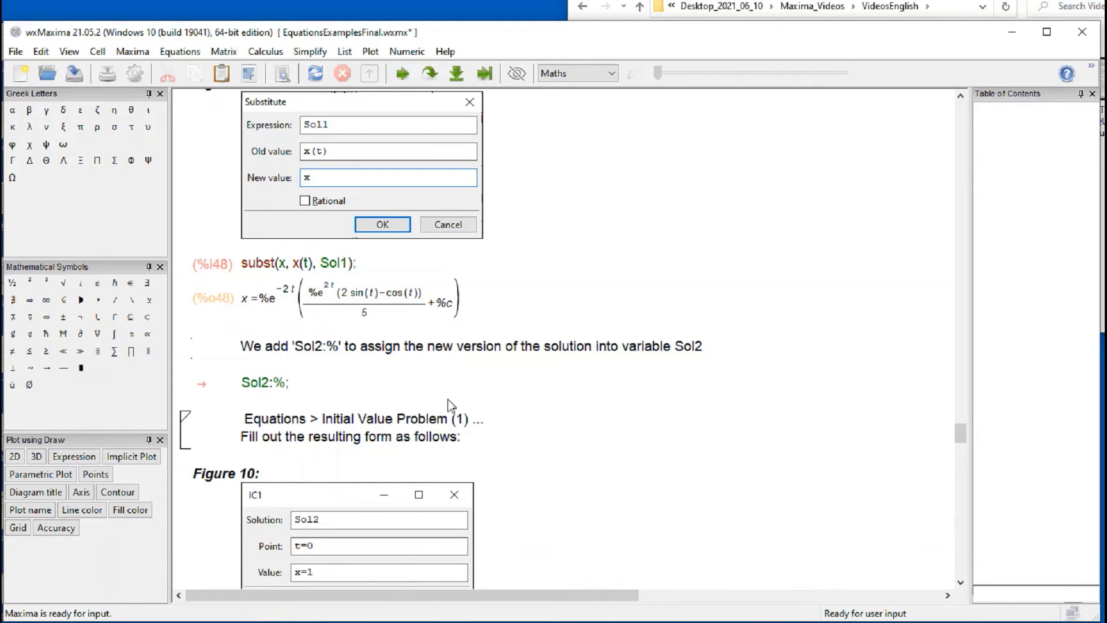
left_click(244, 300)
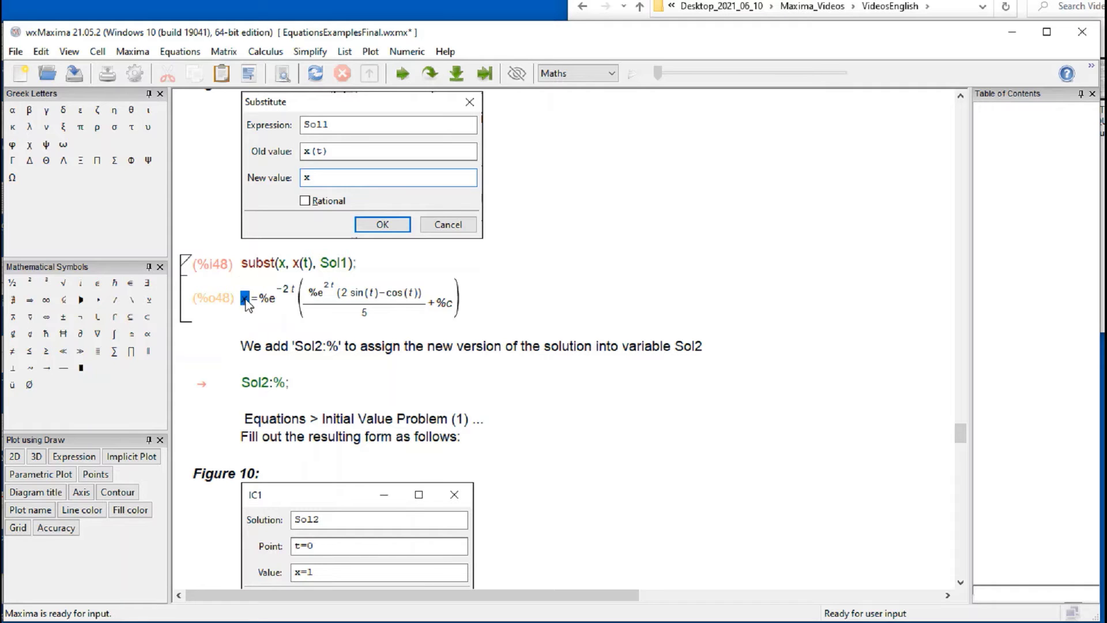
left_click(547, 290)
Step: Evaluate Sol2:% to store the substituted solution as Sol2
left_click(290, 385)
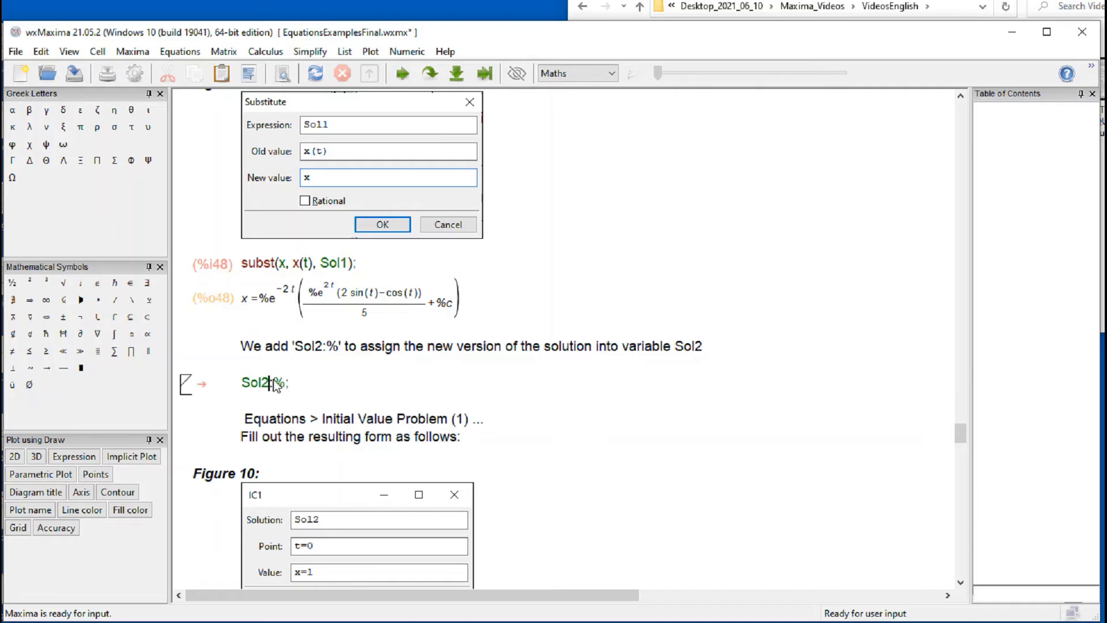
left_click(281, 382)
key("shift+Return")
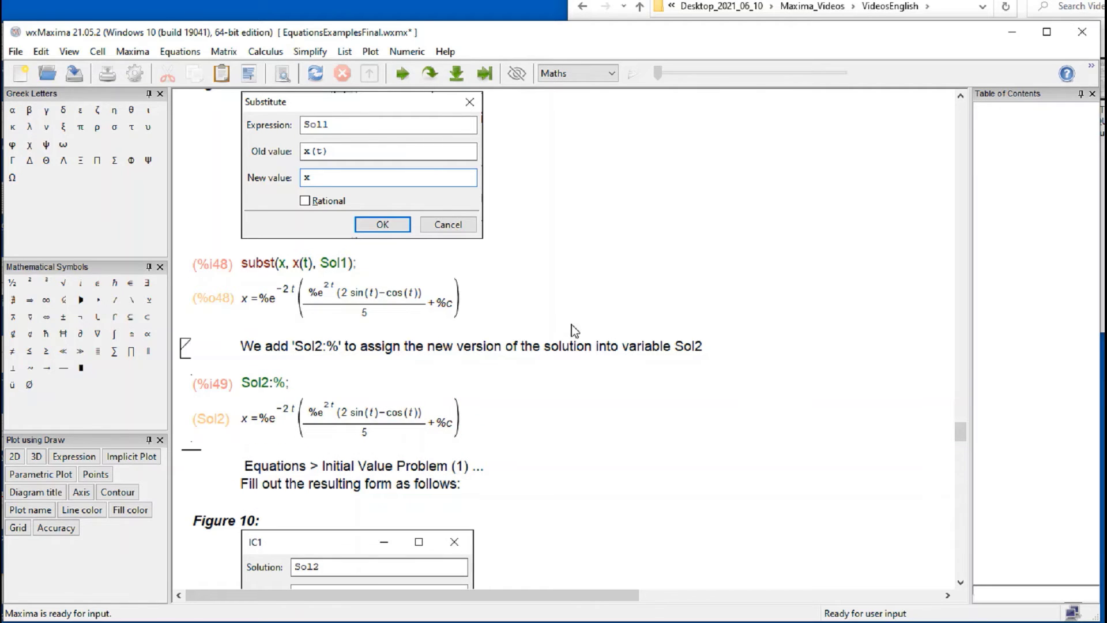
scroll(562, 430, "down", 5)
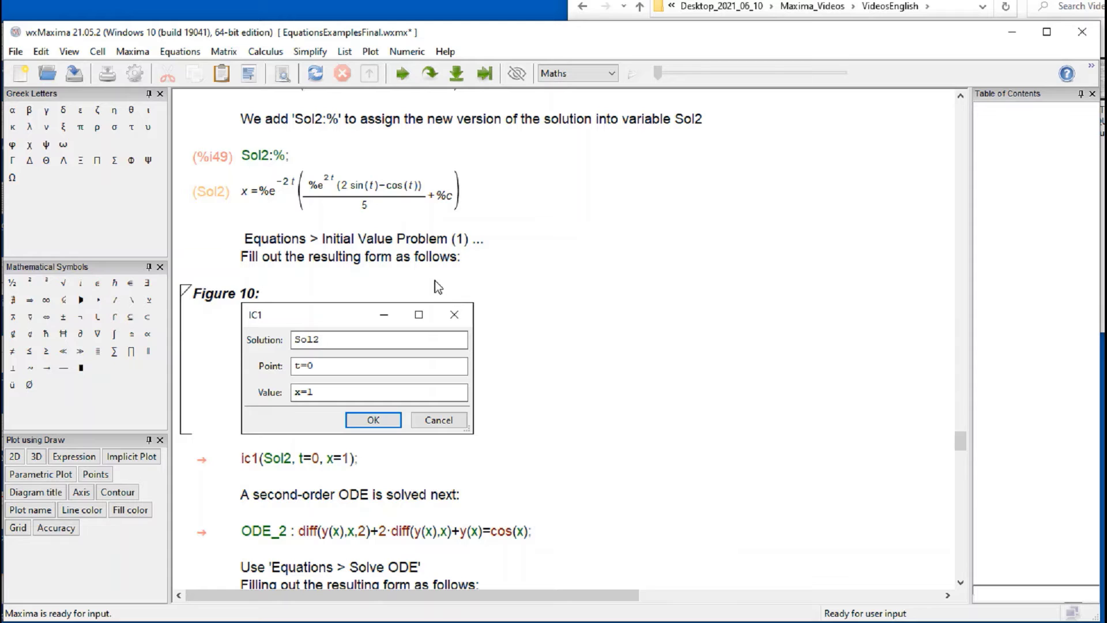
left_click(190, 60)
left_click(240, 245)
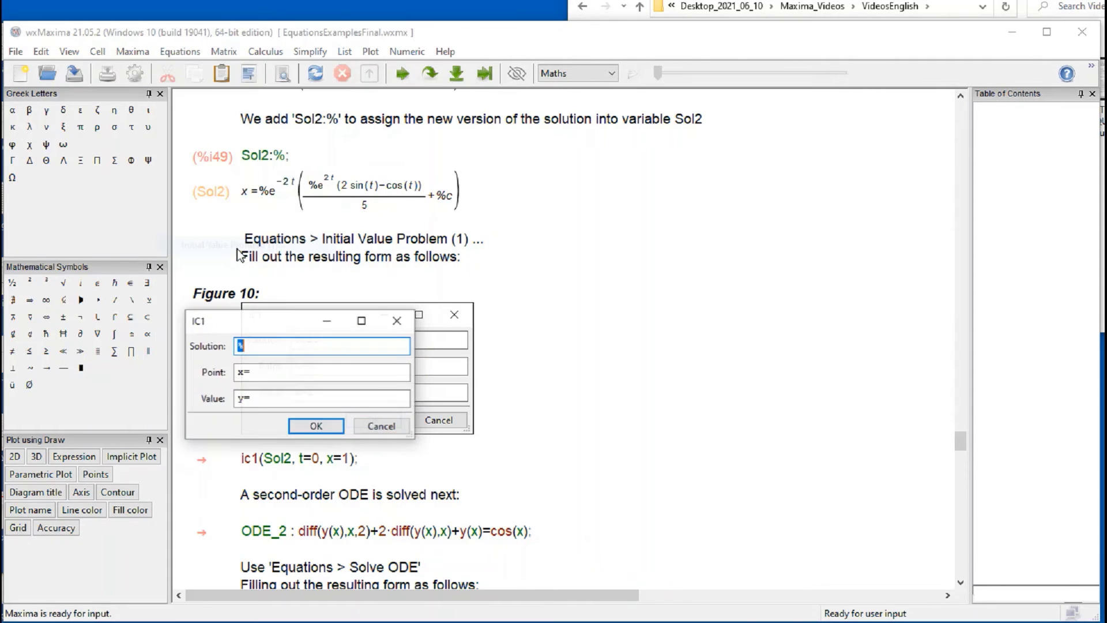
left_click_drag(282, 317, 648, 304)
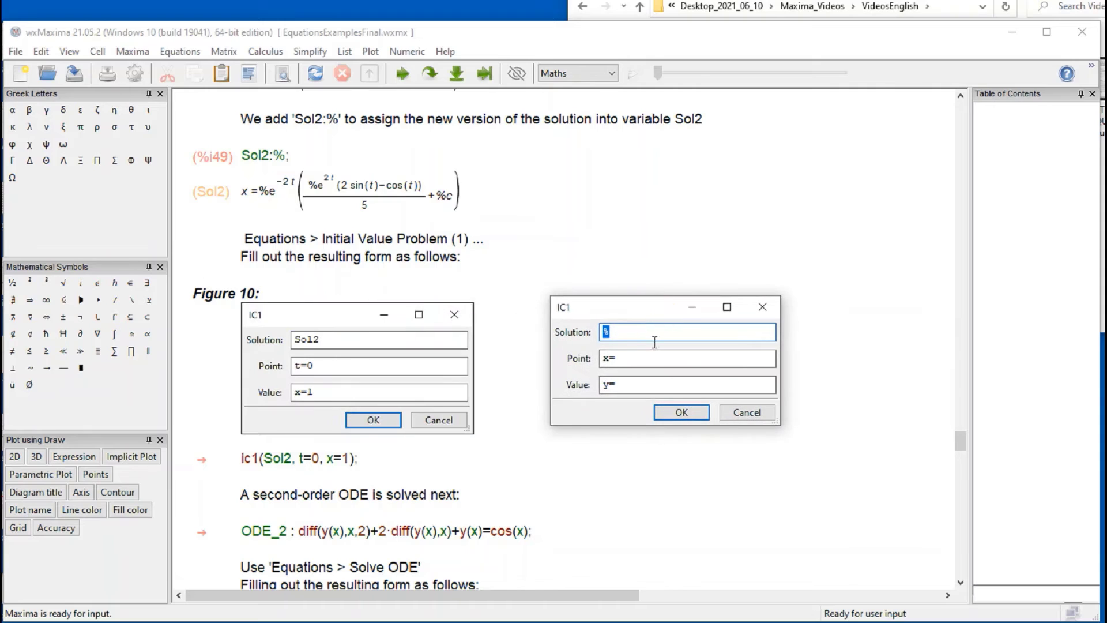
left_click(636, 343)
key("BackSpace")
type("s")
type("o;")
type("2")
left_click(631, 358)
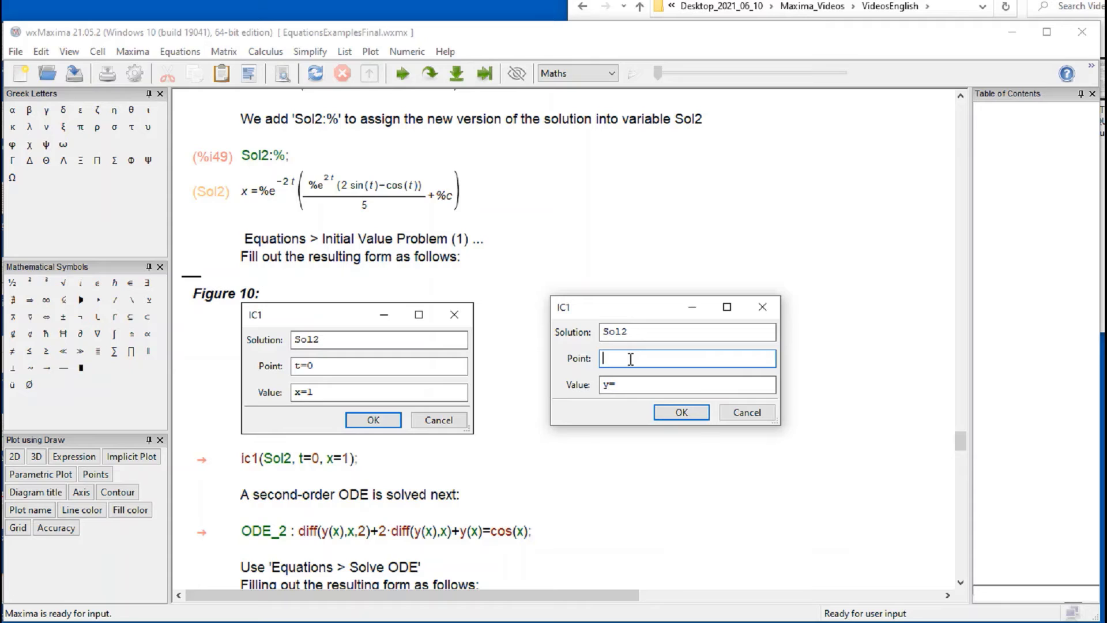
type("t")
type("t=0")
left_click(627, 386)
key("BackSpace")
key("BackSpace")
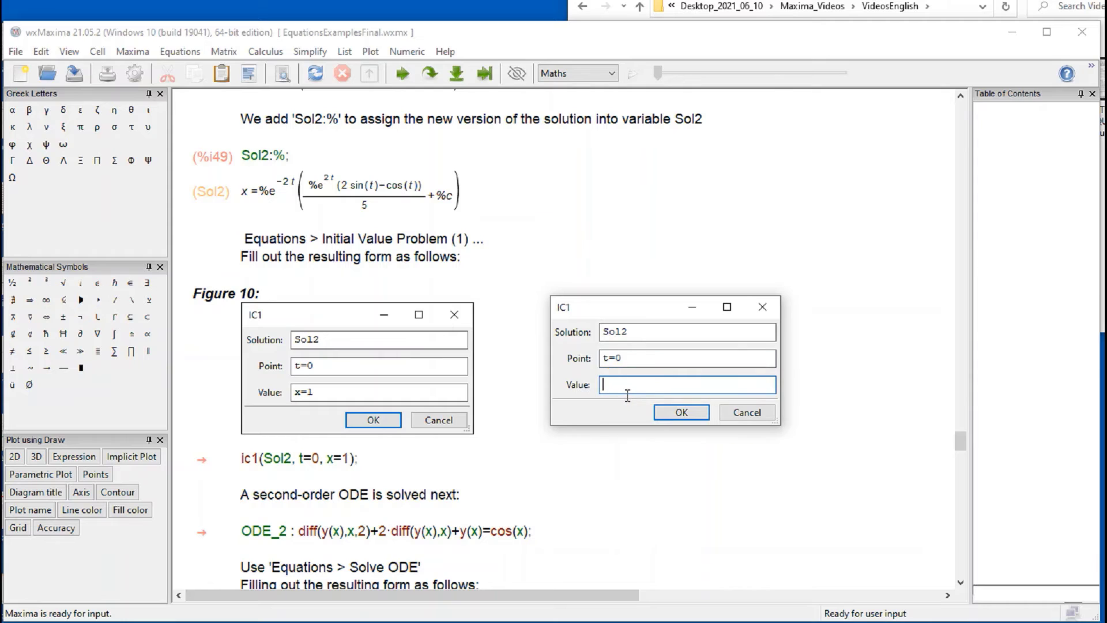
type("x=1")
left_click(732, 412)
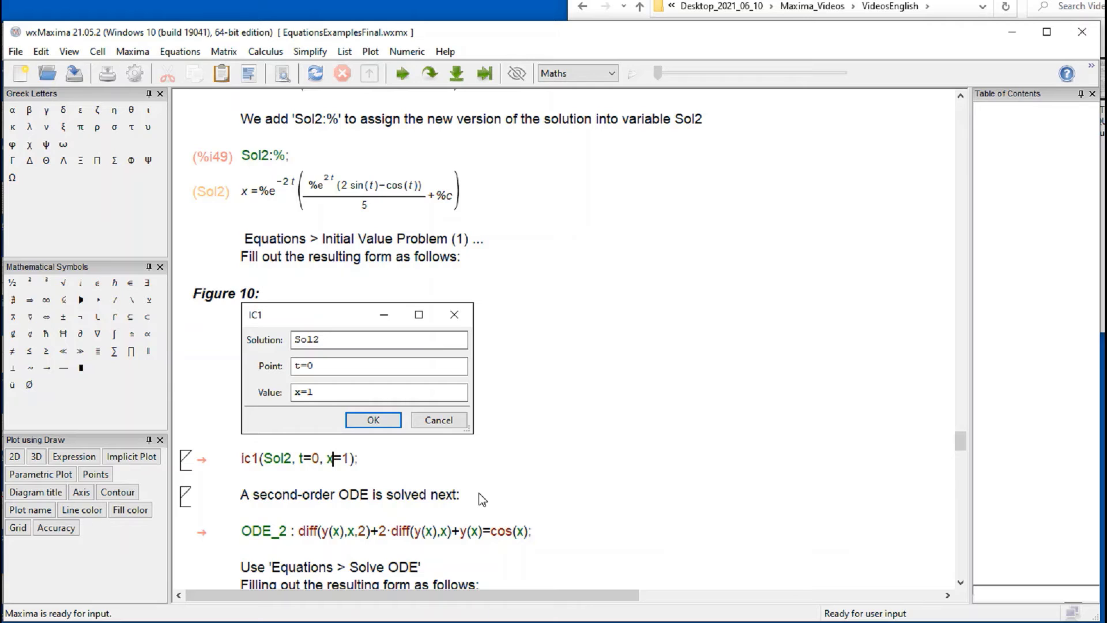
Step: Evaluate ic1(Sol2, t=0, x=1) to get the particular solution with constant 6
key("ctrl+Return")
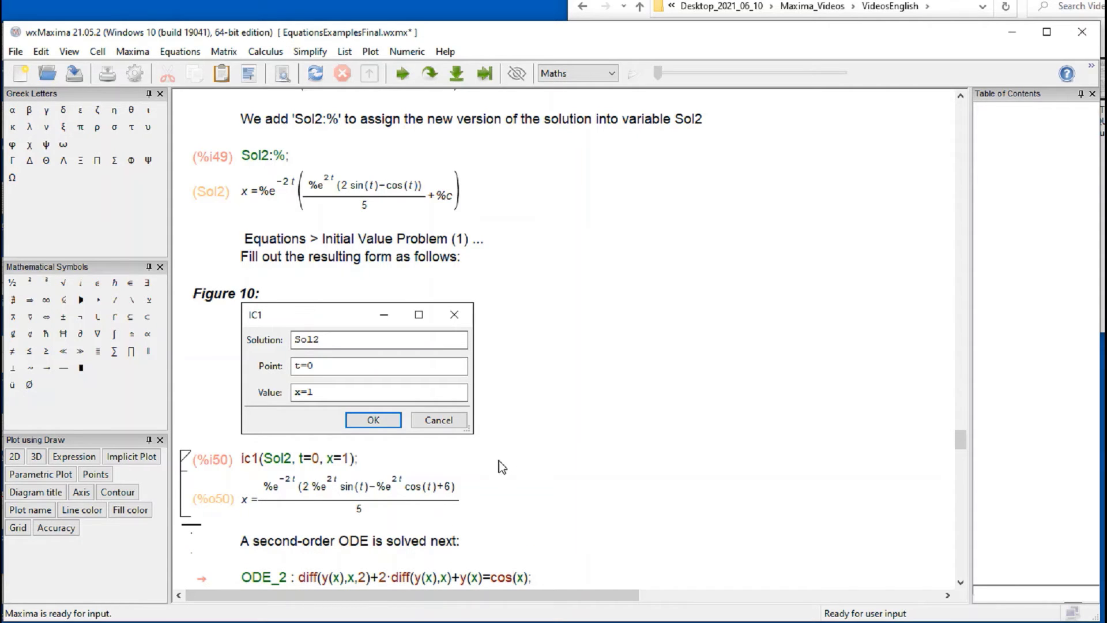
left_click_drag(413, 206, 240, 196)
left_click(656, 242)
scroll(571, 472, "down", 4)
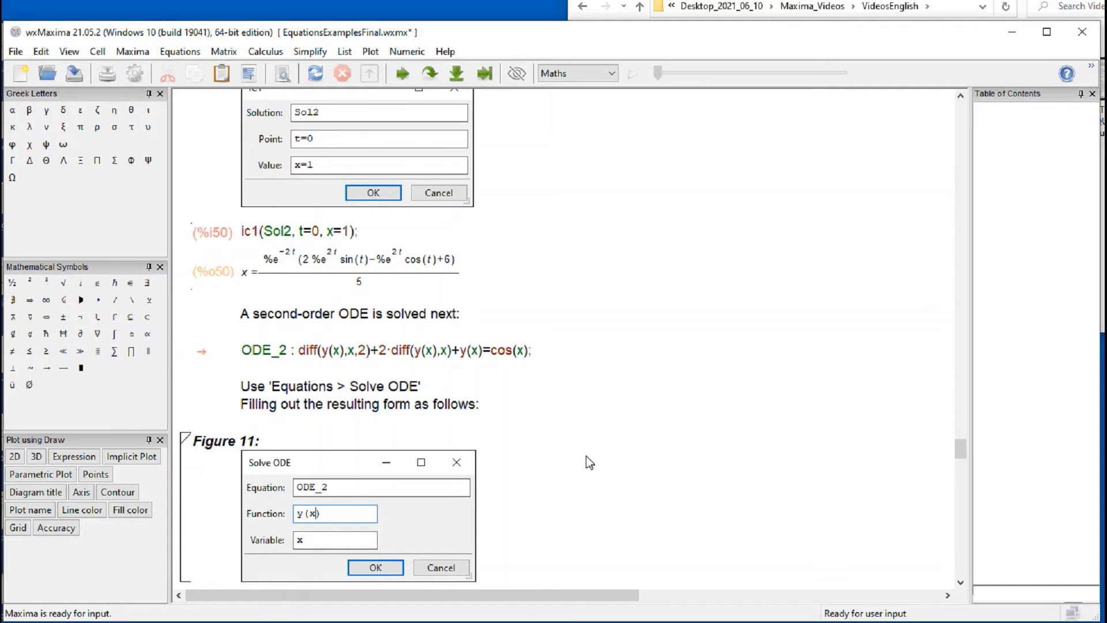
Step: Evaluate the ODE_2 cell defining the second-order equation as %i51
left_click(181, 57)
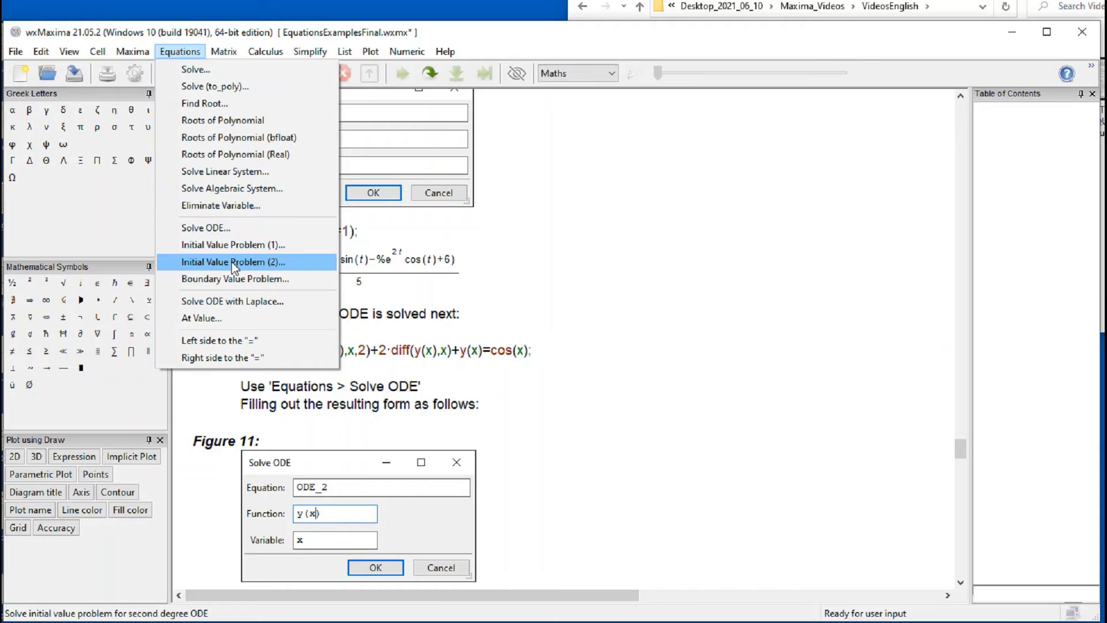
left_click(555, 282)
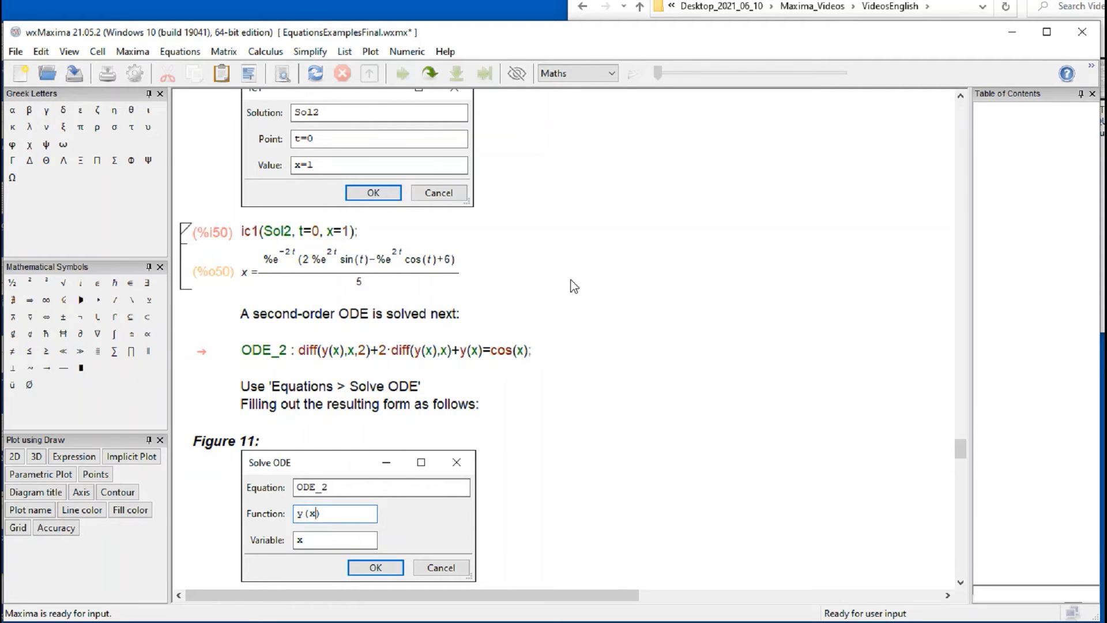
scroll(571, 277, "down", 4)
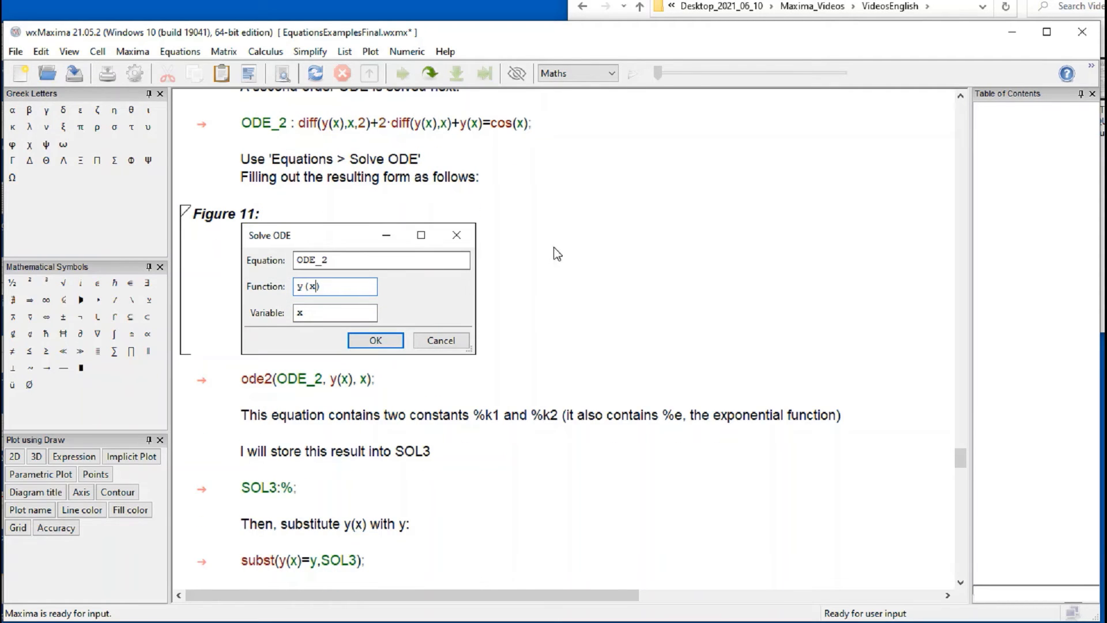
left_click(471, 127)
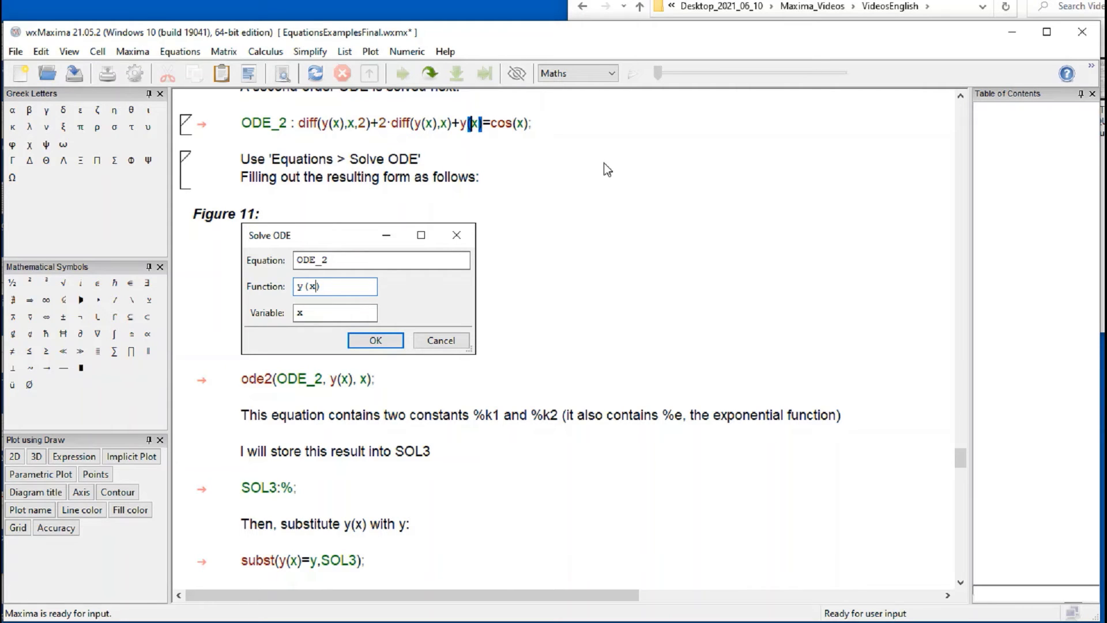
key("shift+Return")
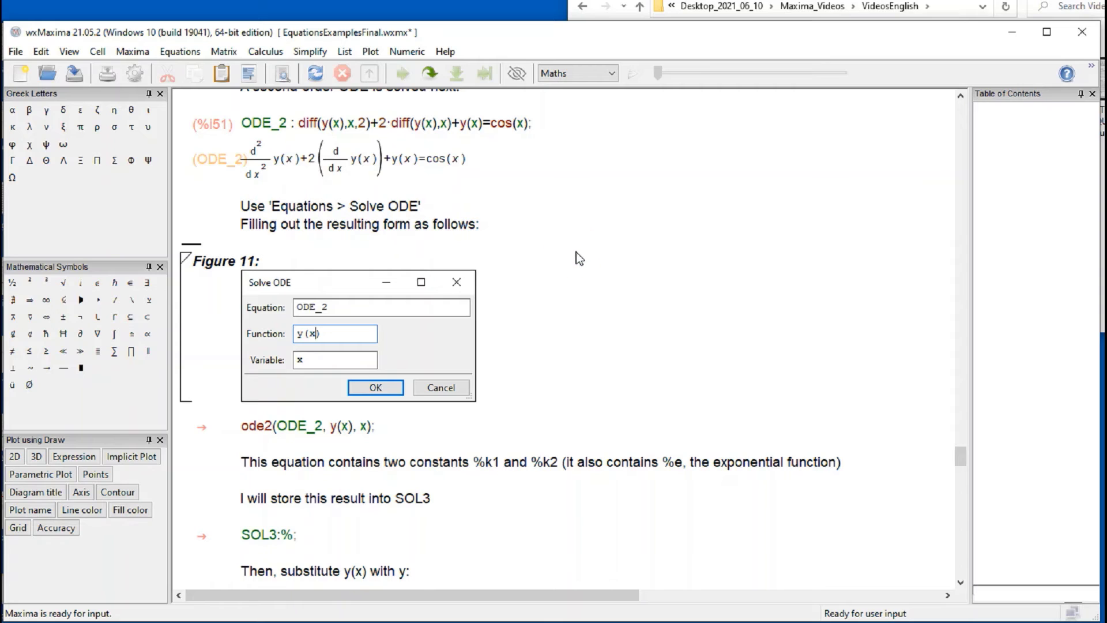
Step: Preview the IC2 initial value dialog beside Figure 11 and close it unused
left_click(192, 51)
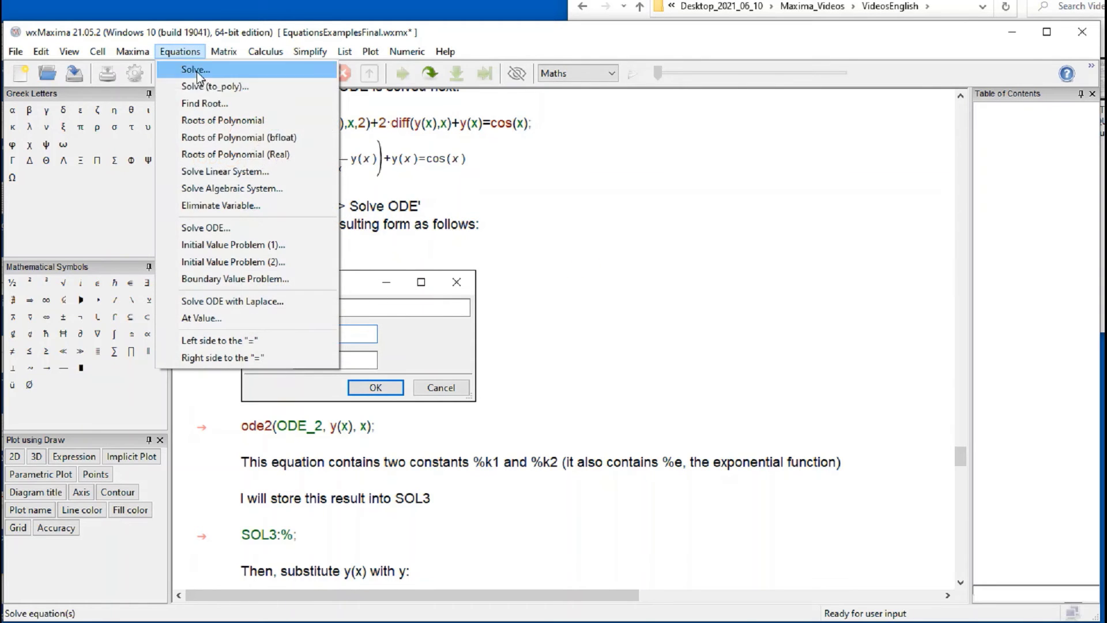
left_click(228, 263)
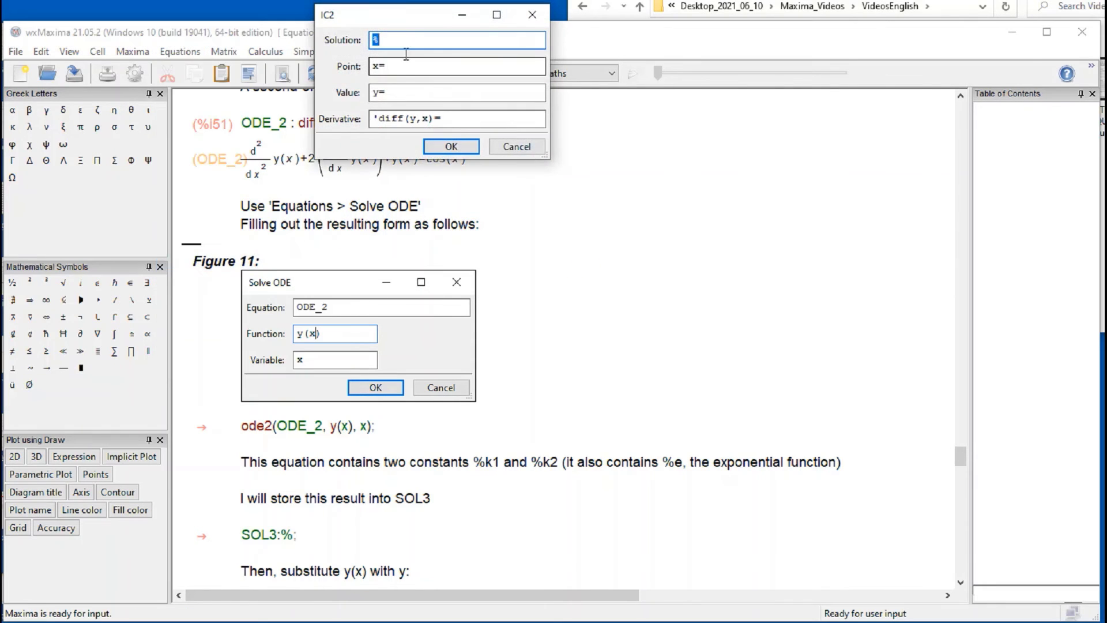
left_click_drag(418, 20, 621, 285)
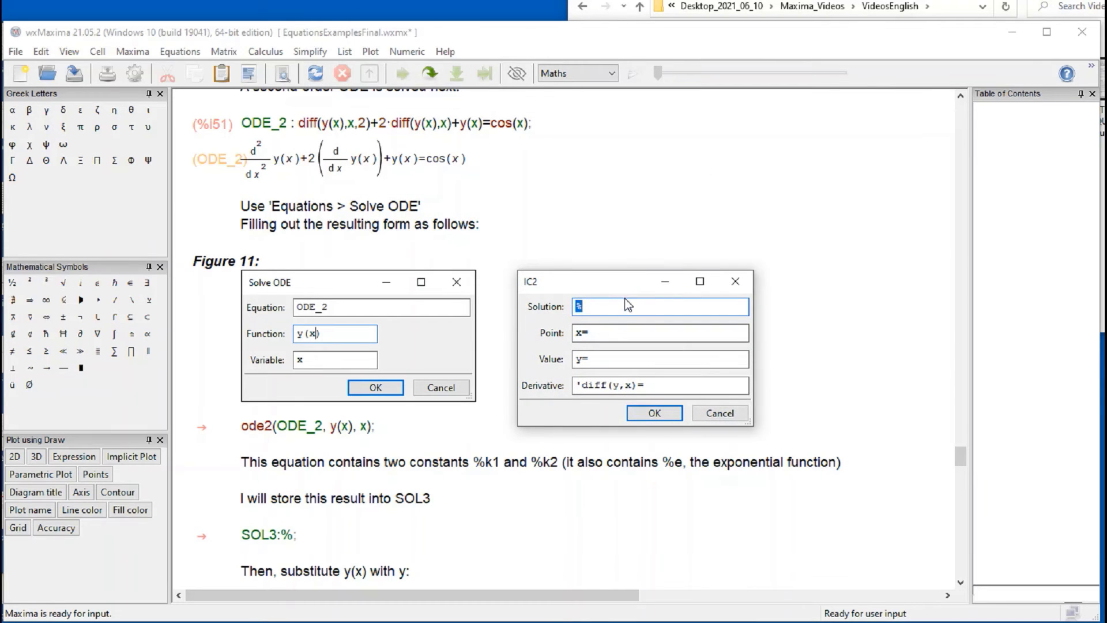
left_click(736, 281)
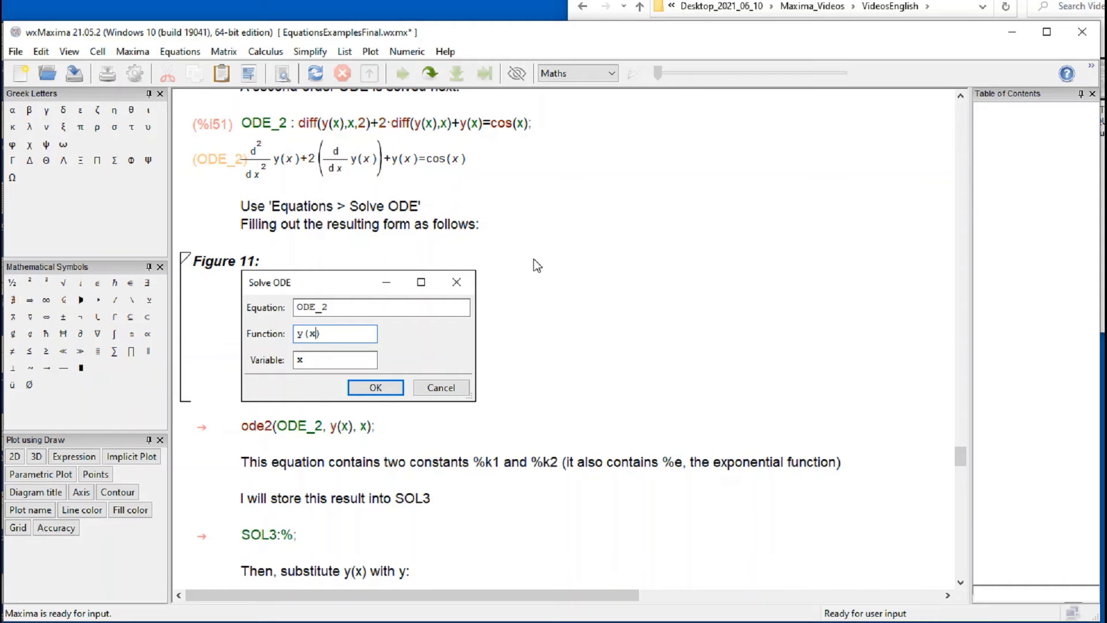
Step: Use the Solve ODE dialog to solve ODE_2 for y(x) in x
left_click(513, 251)
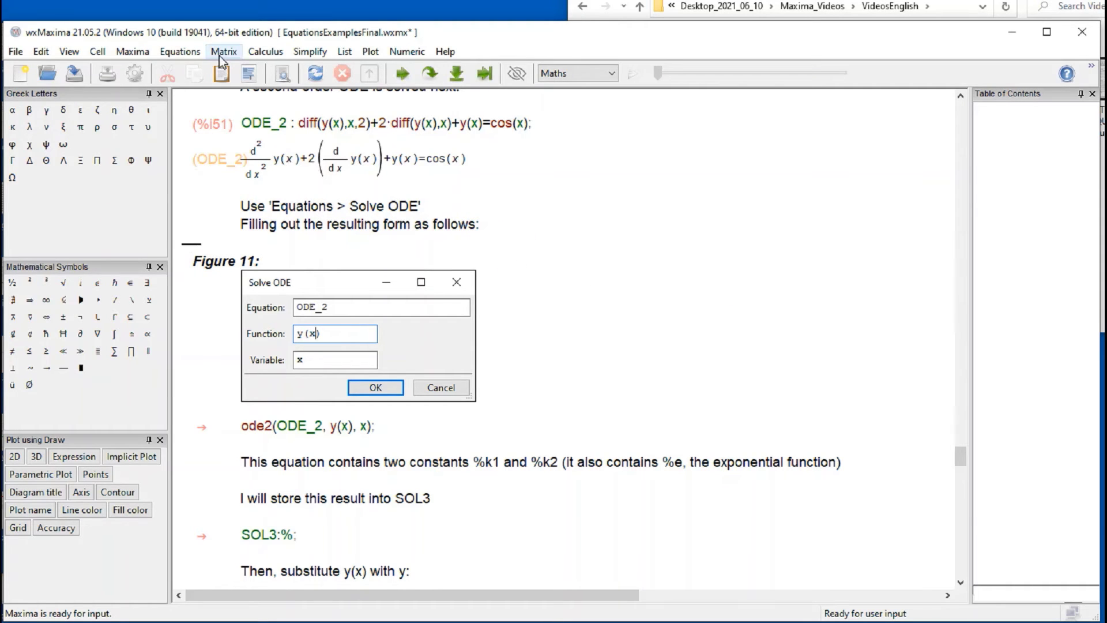
left_click(179, 52)
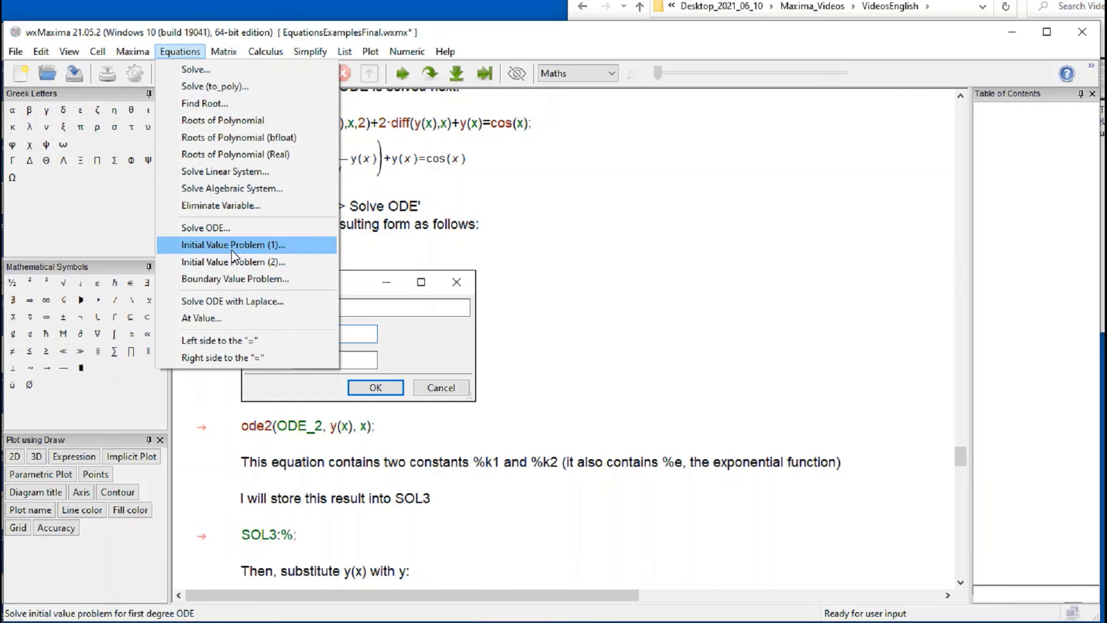
left_click(208, 224)
left_click_drag(619, 347, 609, 276)
left_click(613, 302)
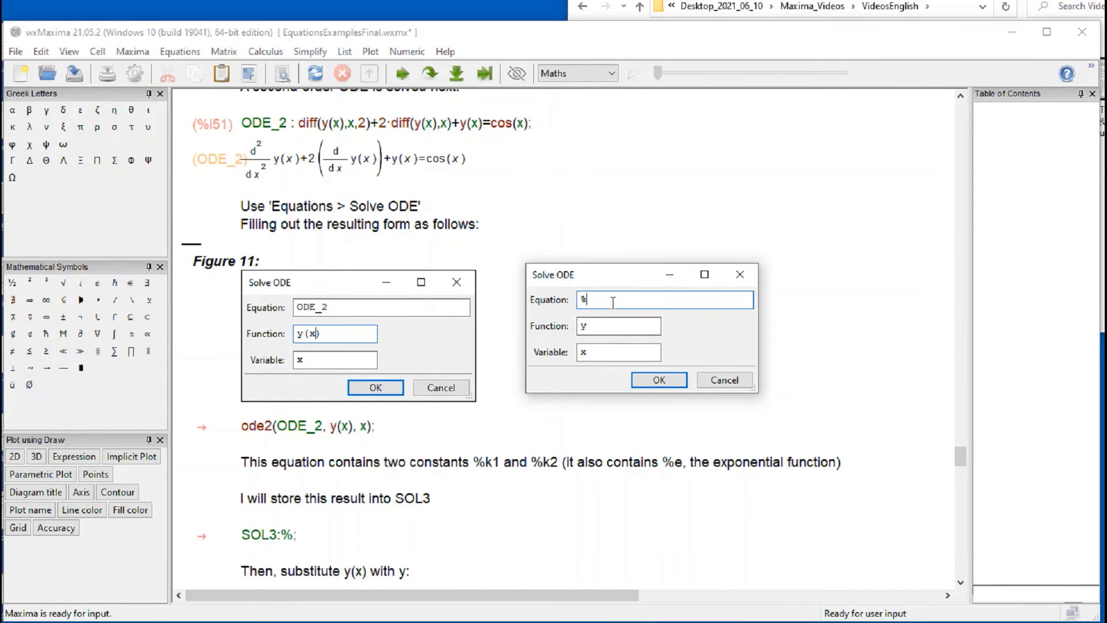
key("BackSpace")
type("ODE_2")
key("Tab")
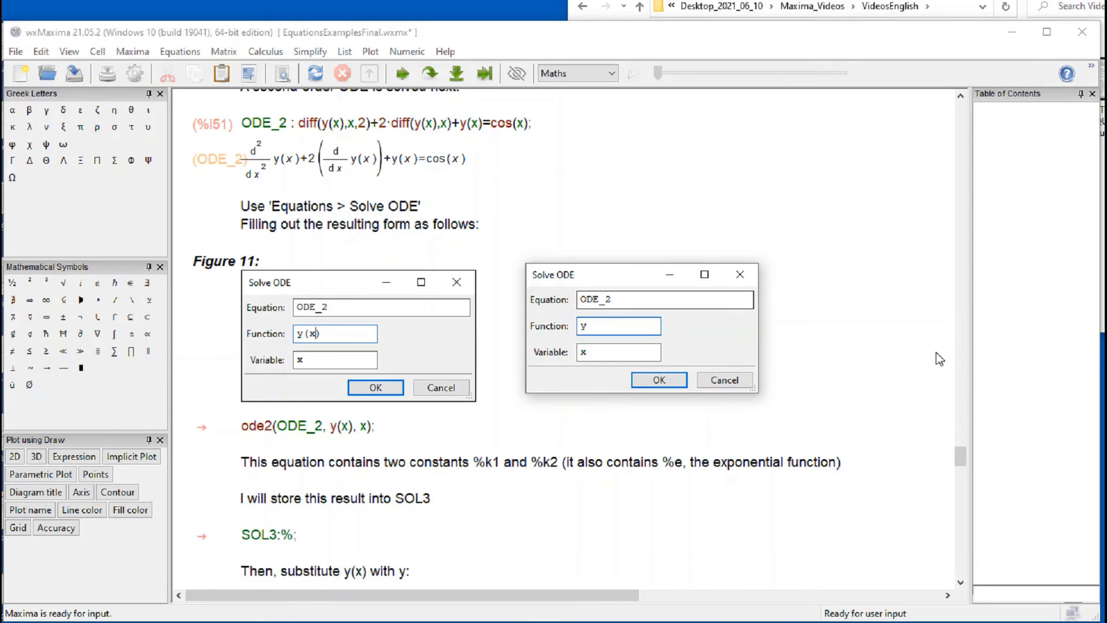
type("(x")
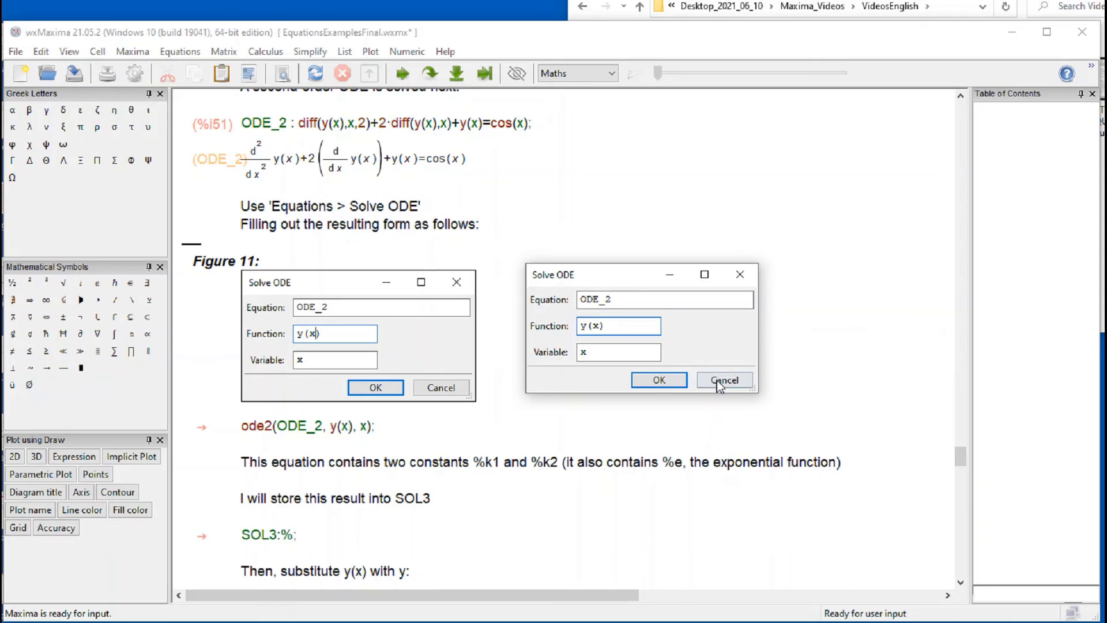
left_click(659, 380)
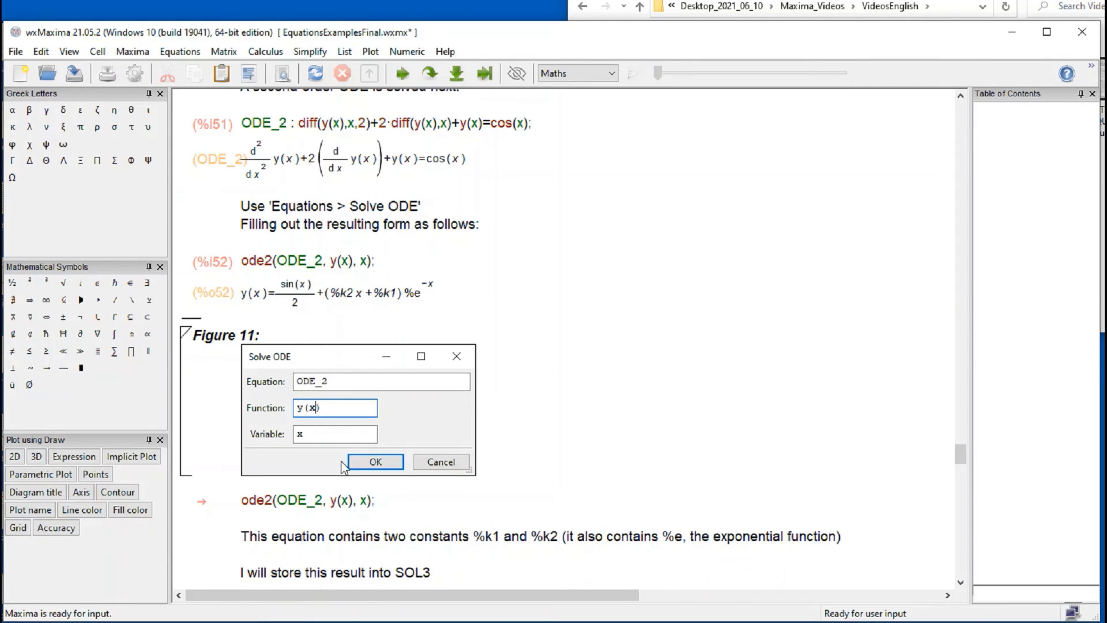
Step: Highlight the ode2 general solution and evaluate the existing ode2 command cell
left_click_drag(376, 500, 241, 501)
left_click(494, 456)
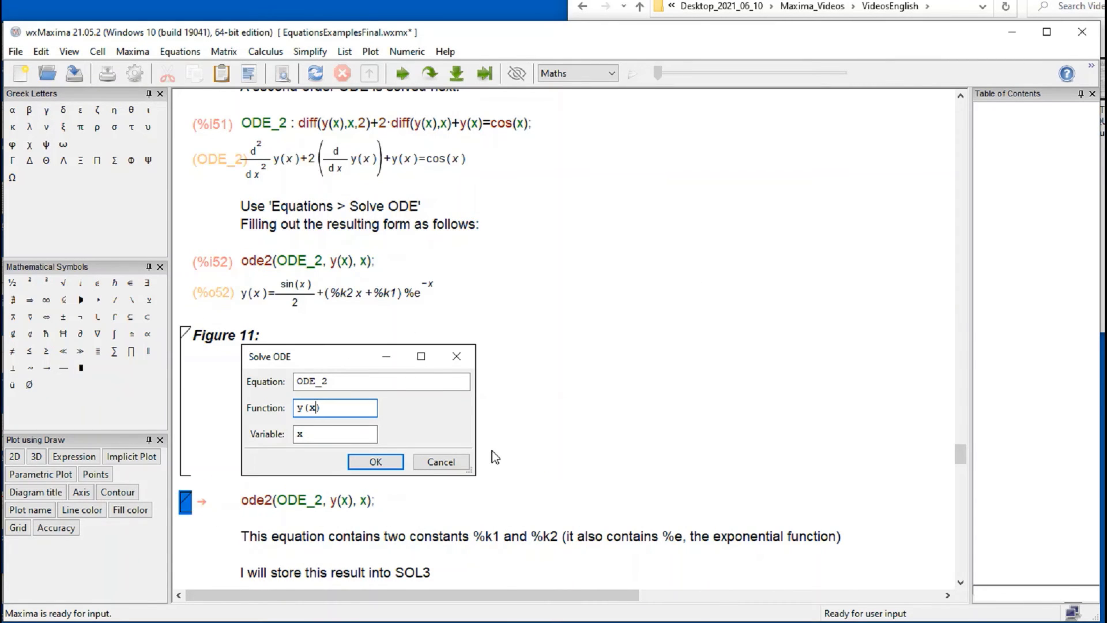
left_click(374, 291)
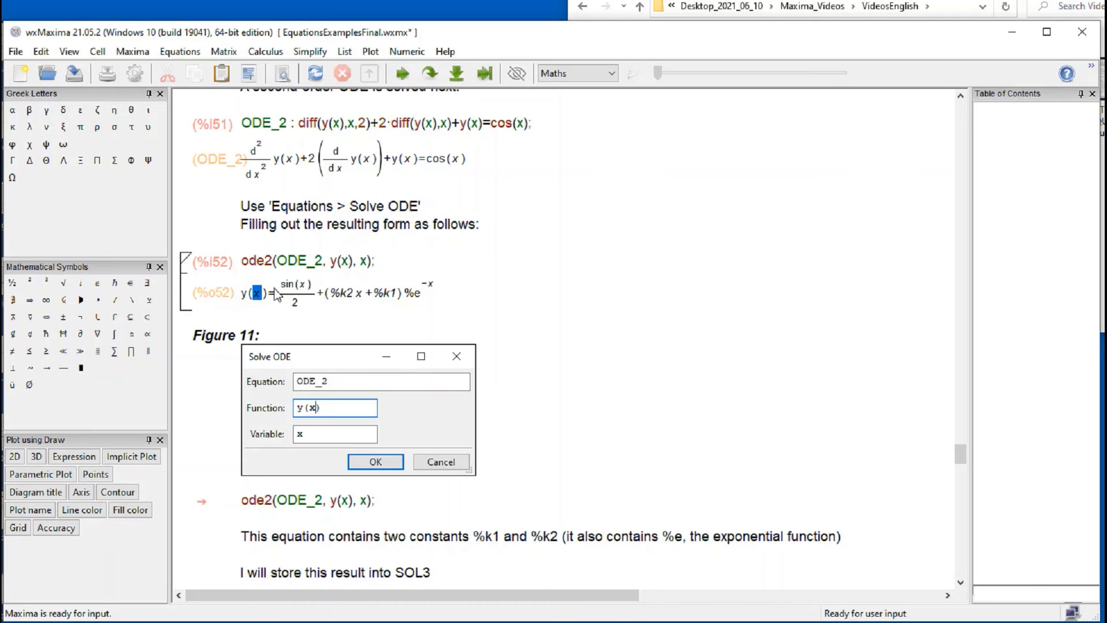
left_click_drag(241, 292, 434, 292)
left_click(434, 292)
scroll(296, 277, "down", 5)
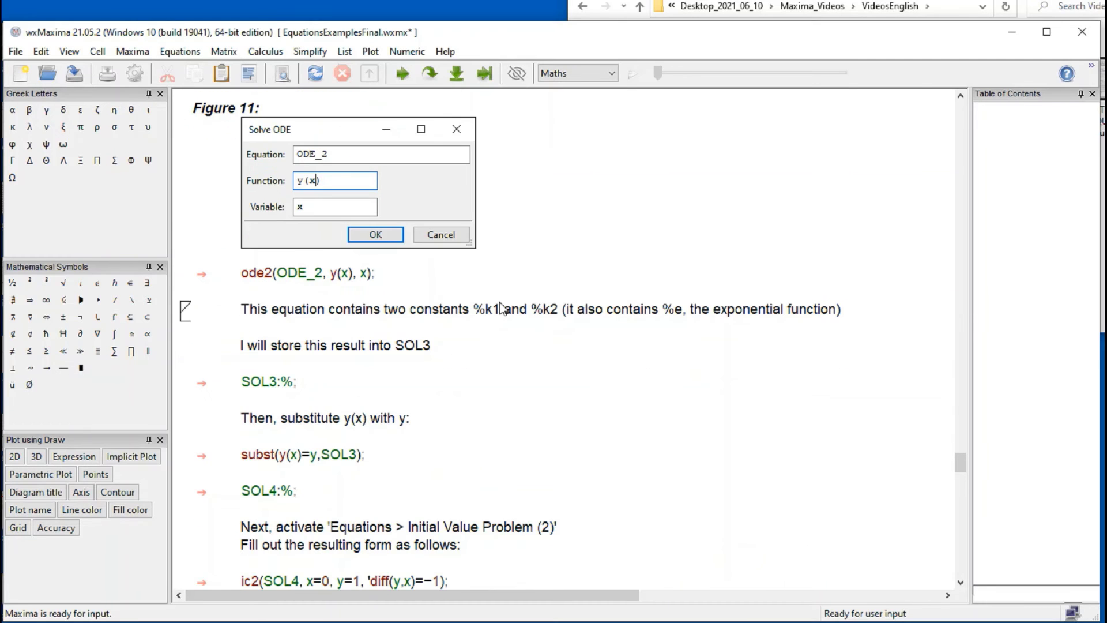
key("shift+Return")
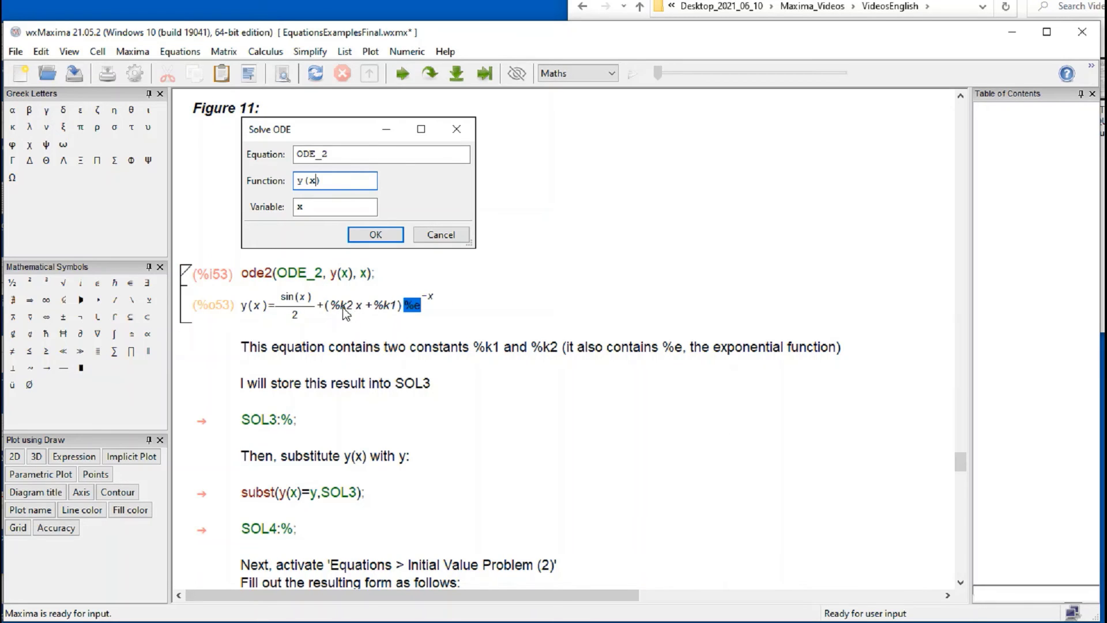
Step: Store the solution as SOL3, then evaluate subst(y(x)=y,SOL3) to get y=sin(x)/2+(%k2·x+%k1)%e^(-x)
left_click(446, 404)
key("shift+Return")
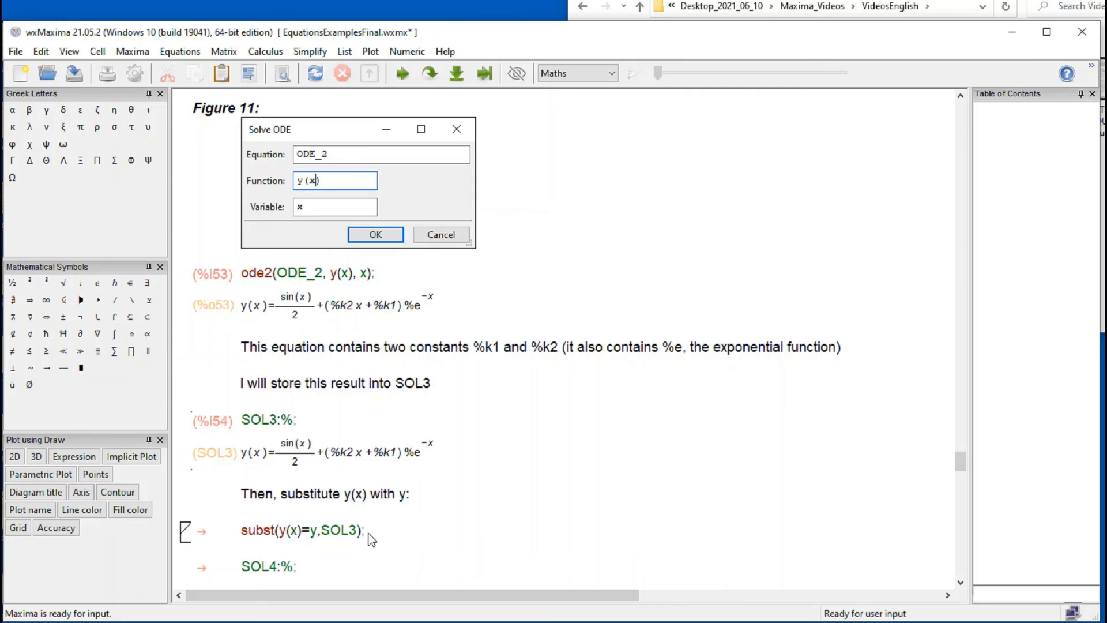
left_click(339, 528)
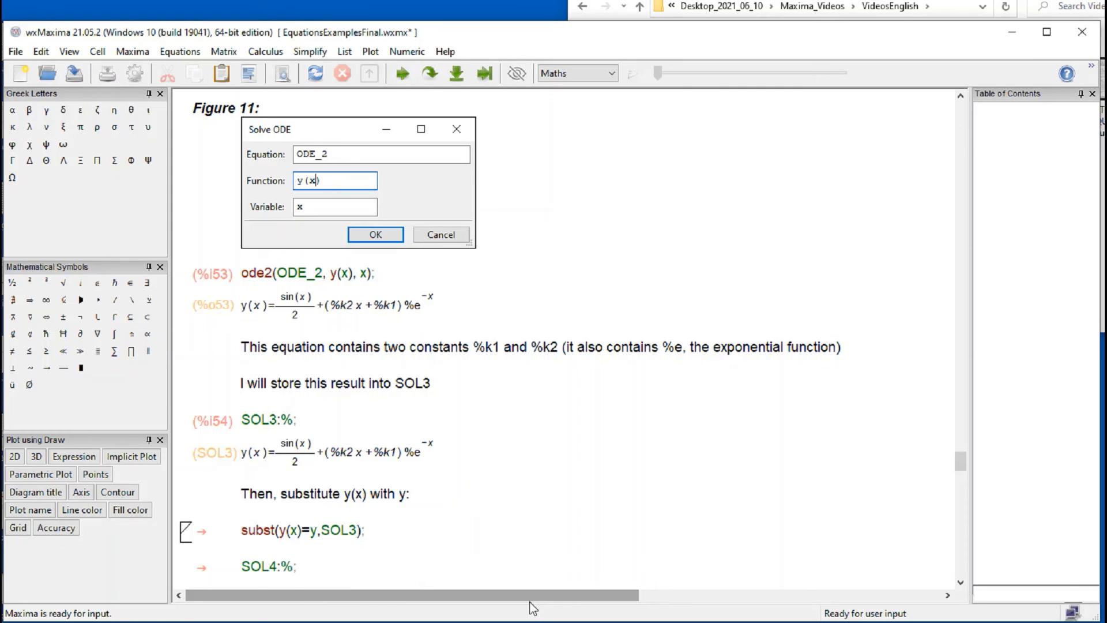
key("shift+Return")
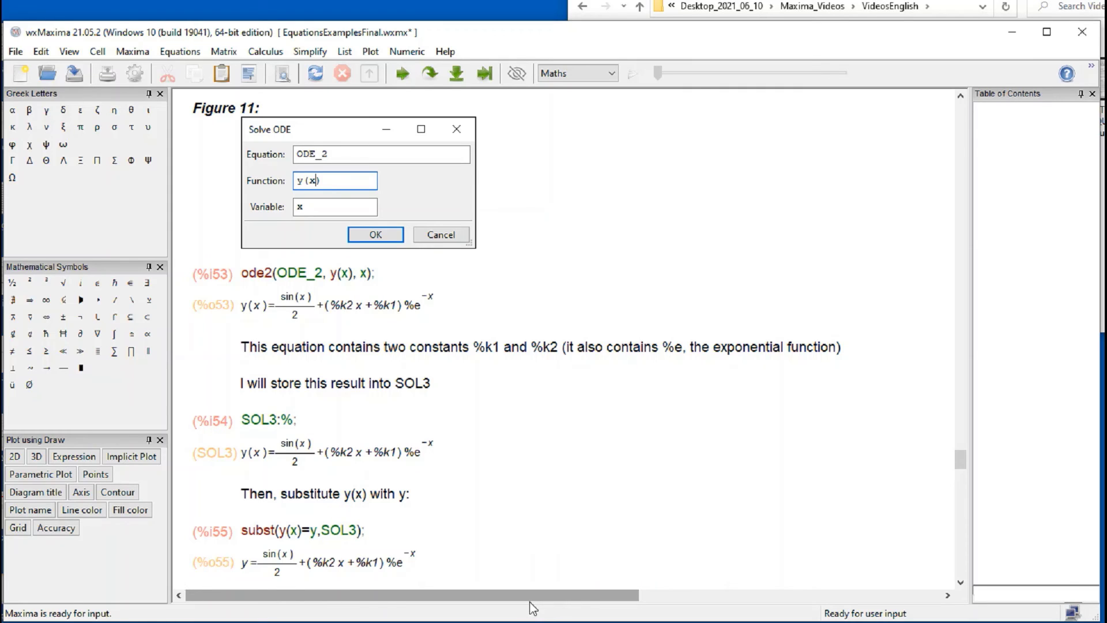
scroll(566, 577, "down", 4)
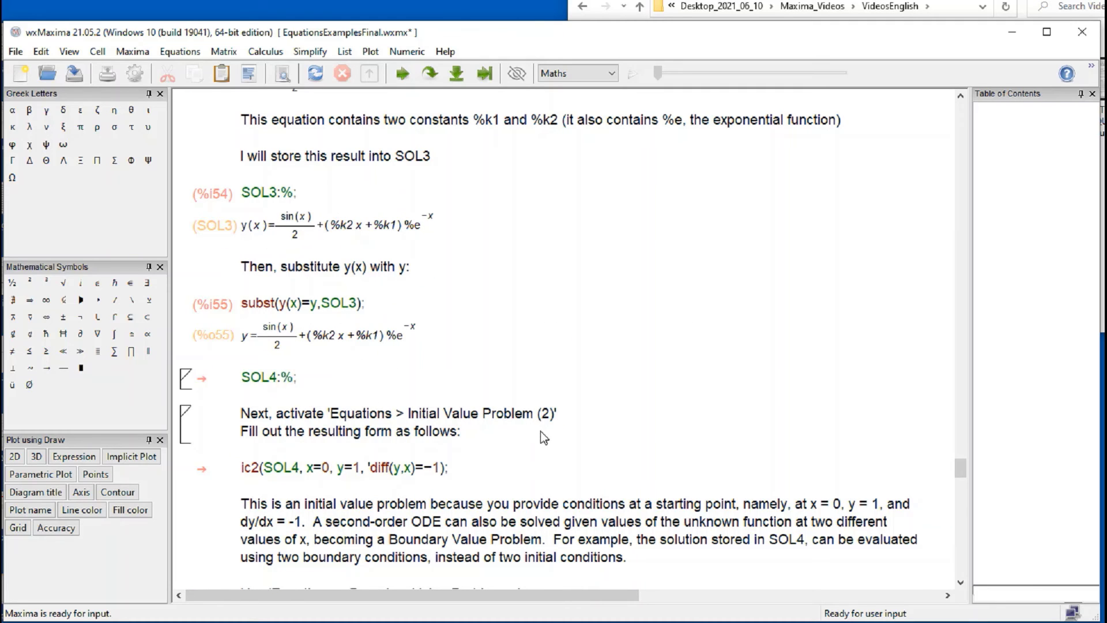
Step: Store the solution as SOL4 and enter SOL4 in a new Initial Value Problem (2) form
key("shift+Return")
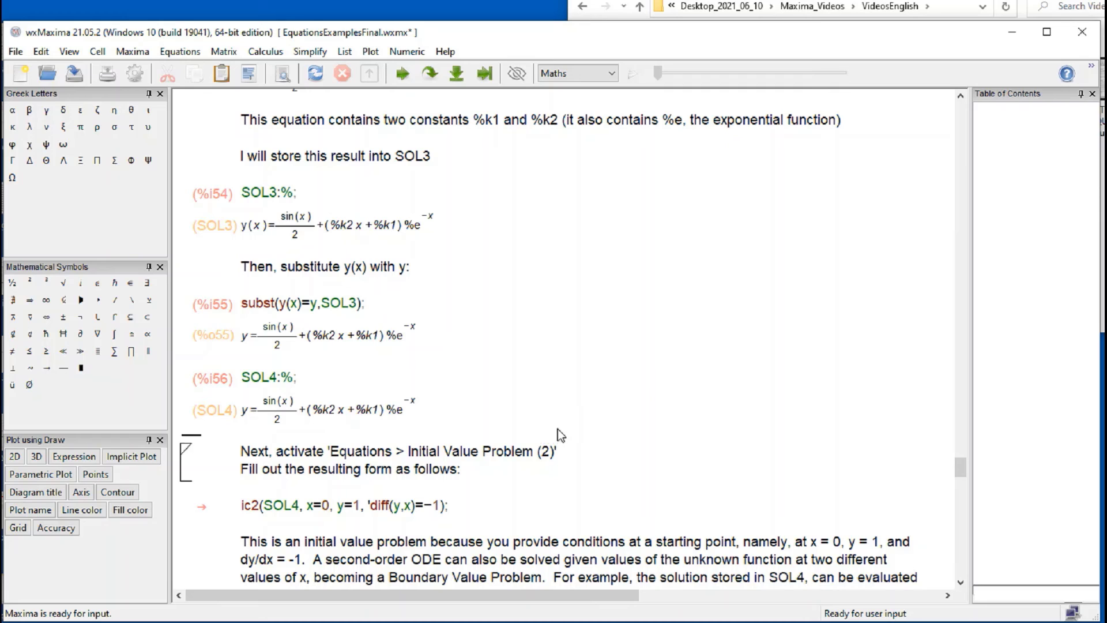
left_click(517, 487)
left_click(188, 54)
left_click(203, 262)
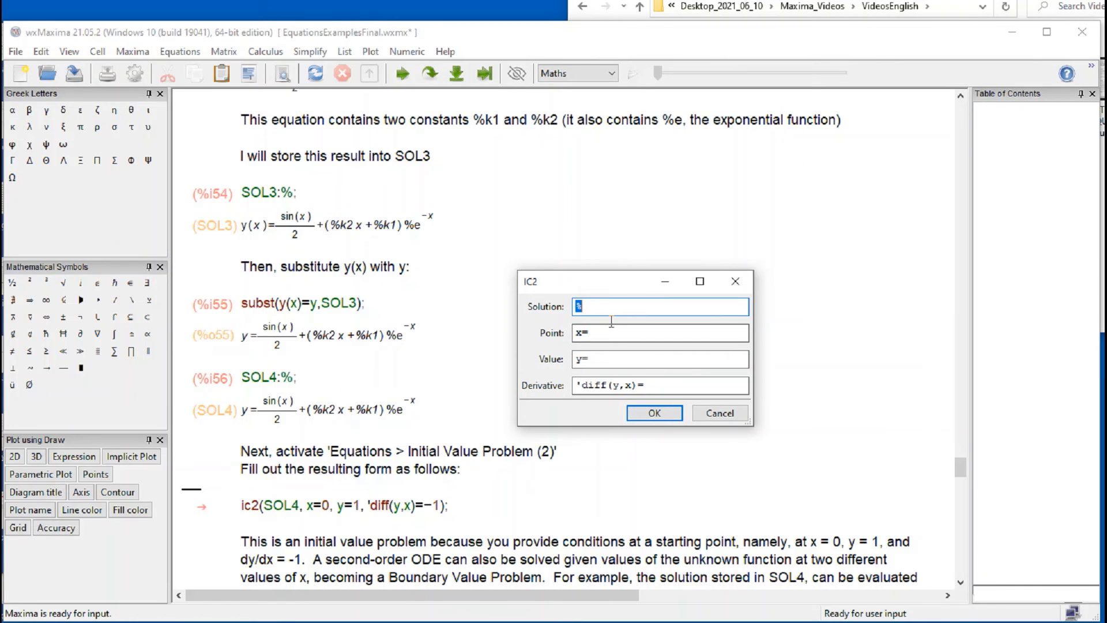
type("sol4")
key("BackSpace")
key("BackSpace")
key("BackSpace")
type("SOL4")
Step: Apply ic2 with x=0, y=1 and dy/dx=-1 to get y=sin(x)/2+(1-x/2)%e^(-x)
left_click(611, 340)
type("0")
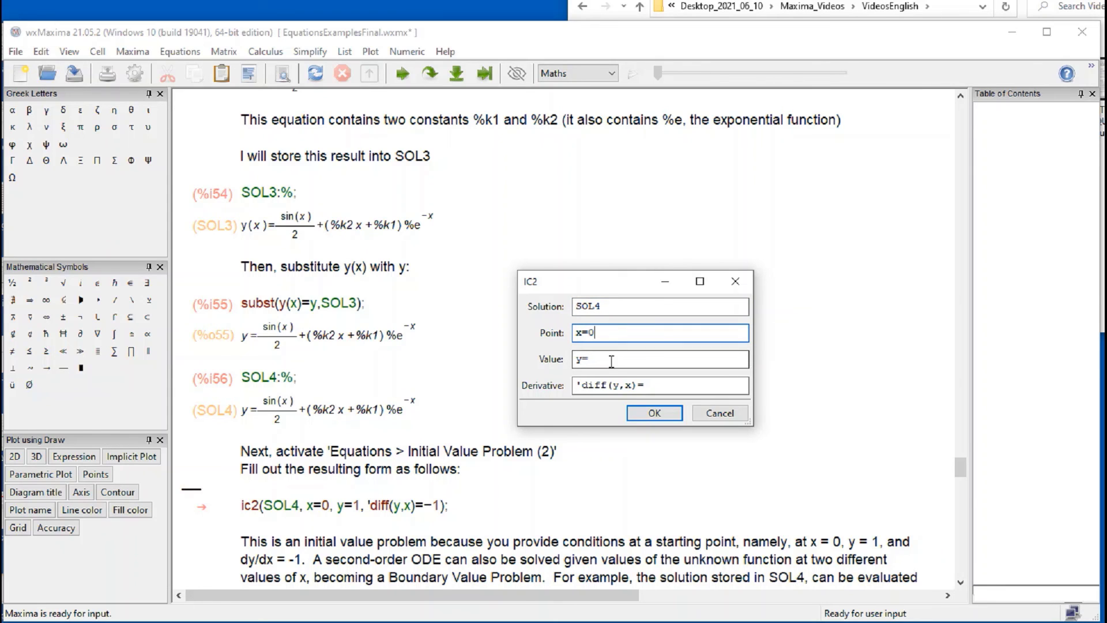
left_click(607, 367)
type("1")
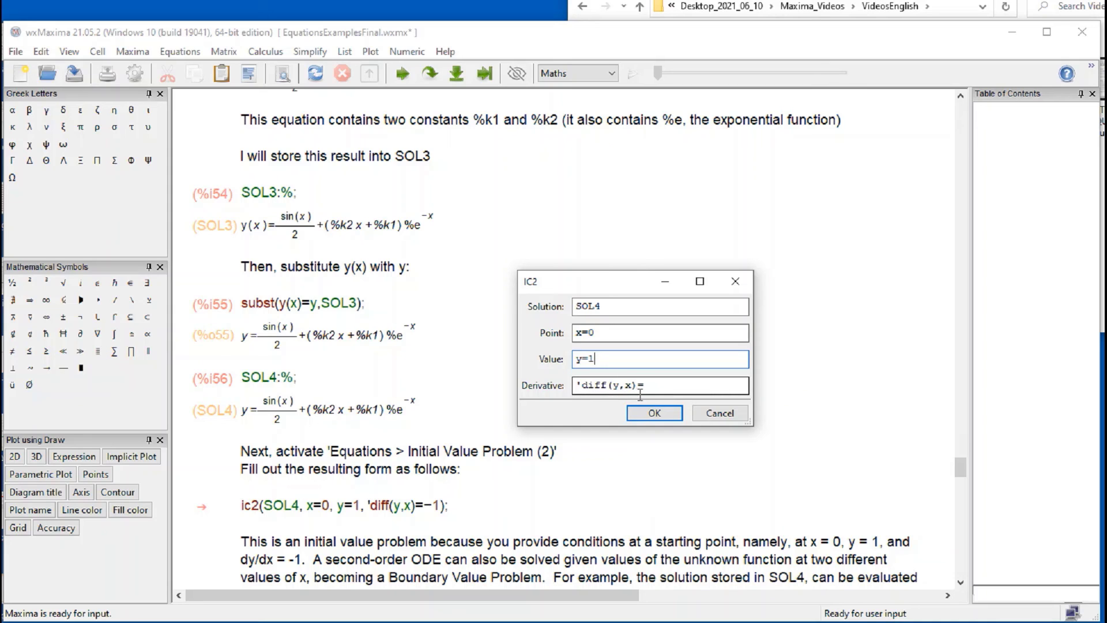
left_click(667, 393)
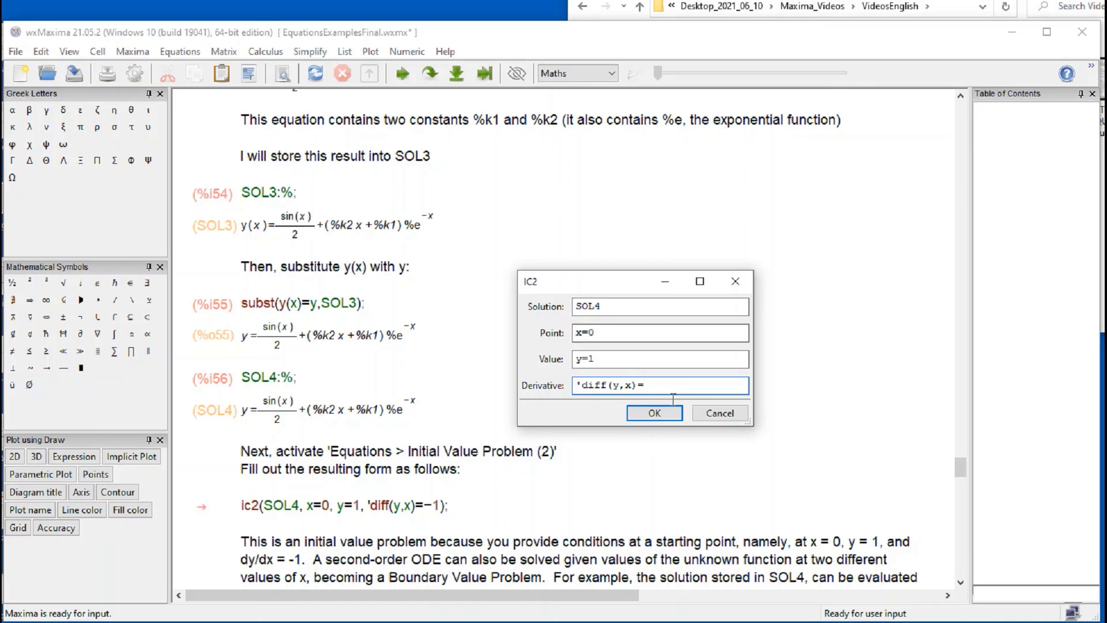
type("-1")
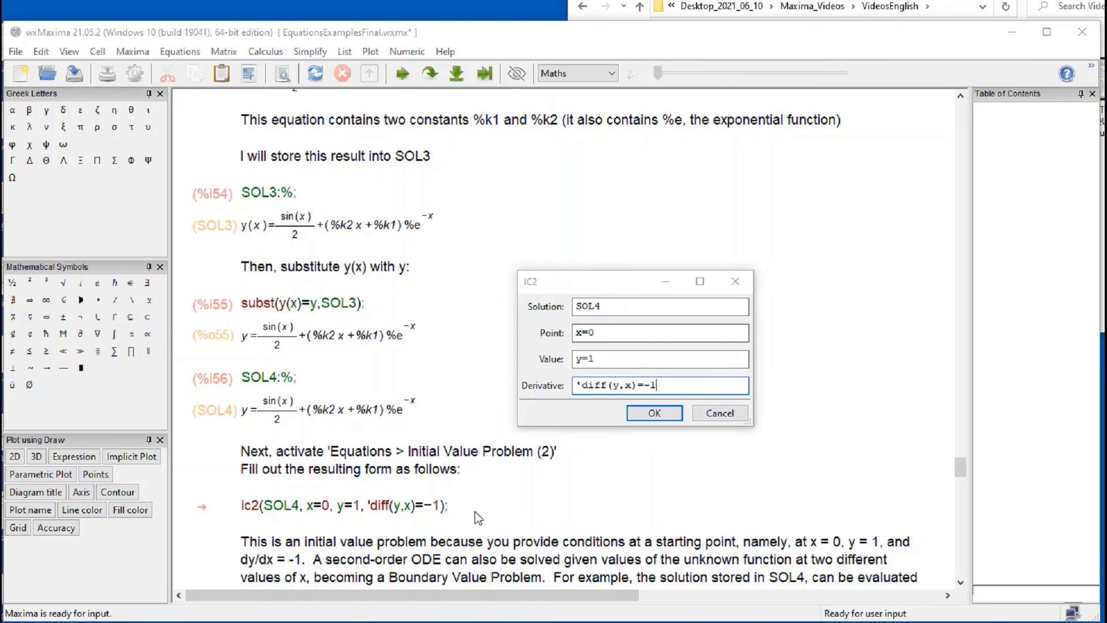
left_click(655, 413)
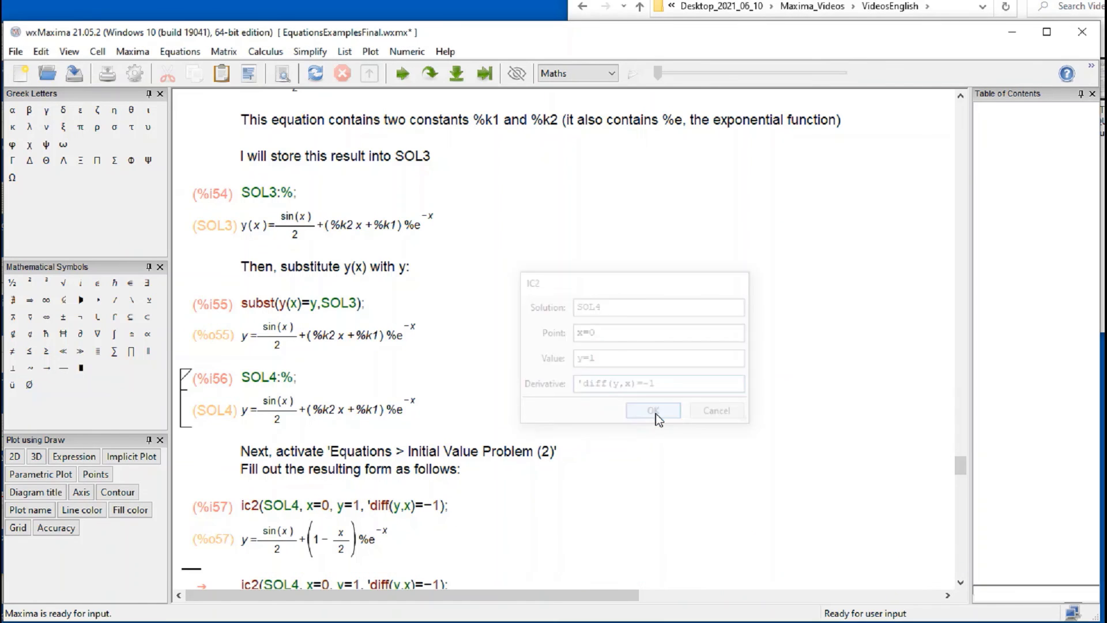
Step: Delete the duplicate ic2 input cell below the result
scroll(634, 470, "down", 4)
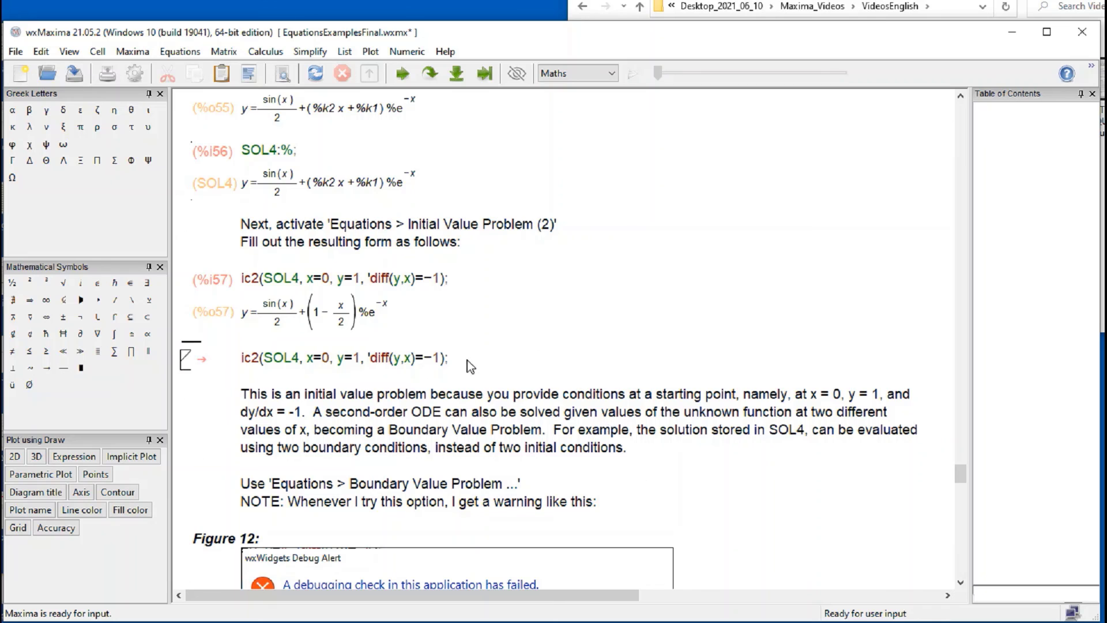
left_click_drag(467, 360, 183, 363)
key("Delete")
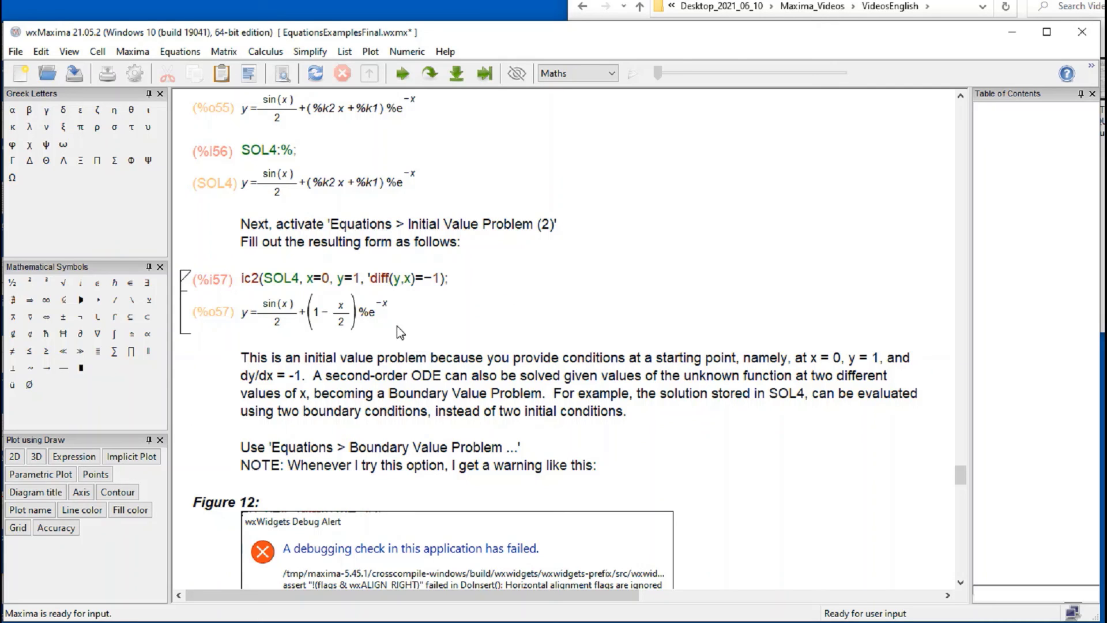
Step: Highlight the constants %k2 and %k1 in SOL4 and the conditions x = 0, y = 1
double_click(320, 183)
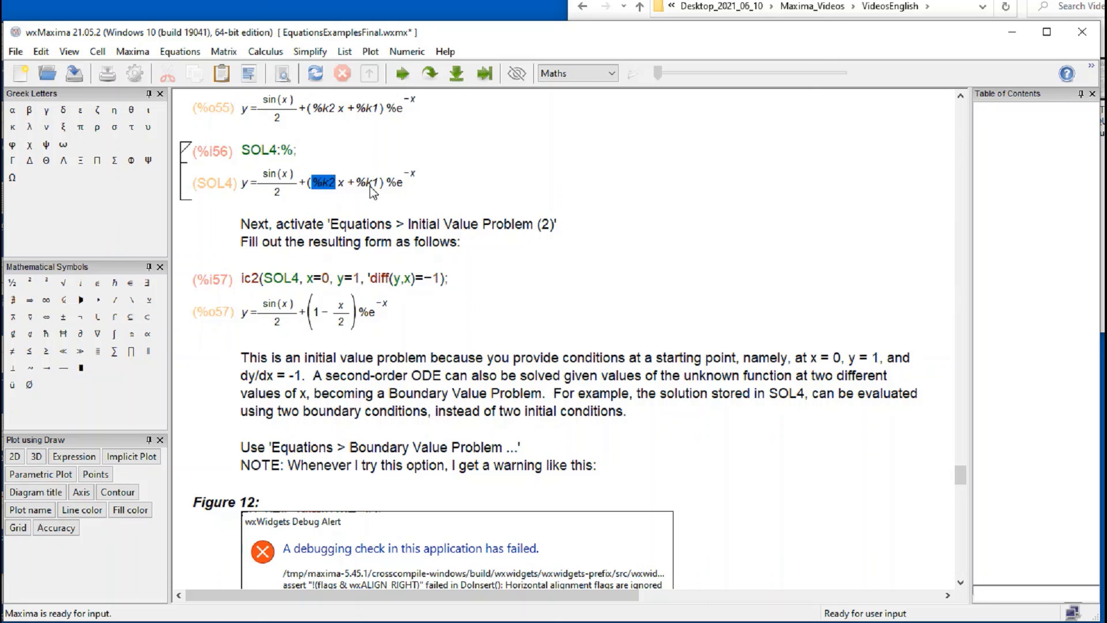
double_click(369, 183)
left_click(387, 330)
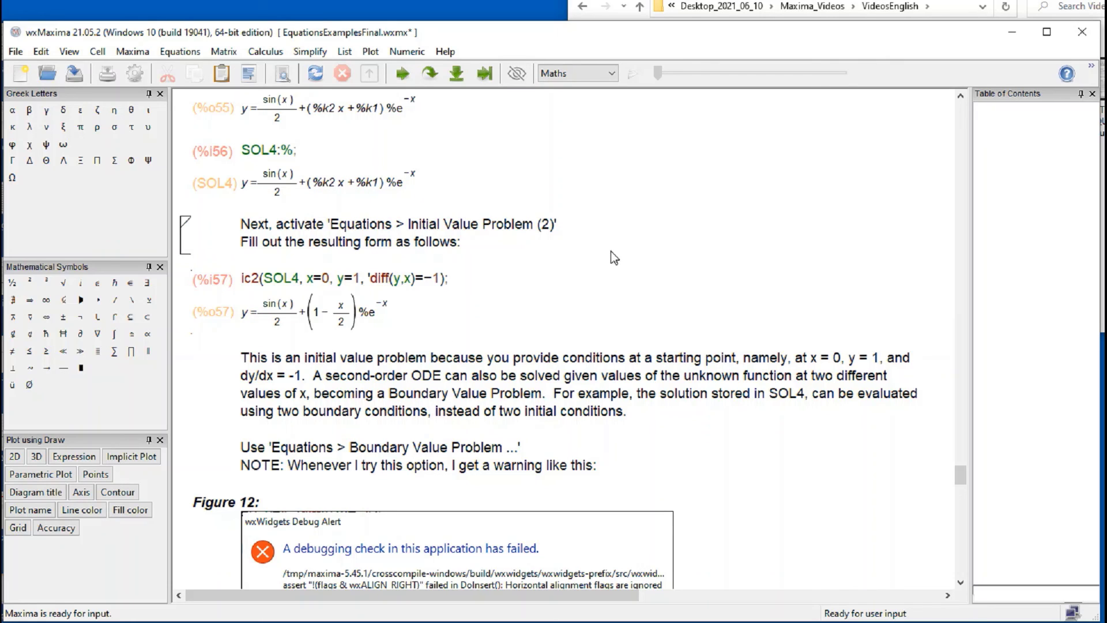
scroll(611, 251, "down", 4)
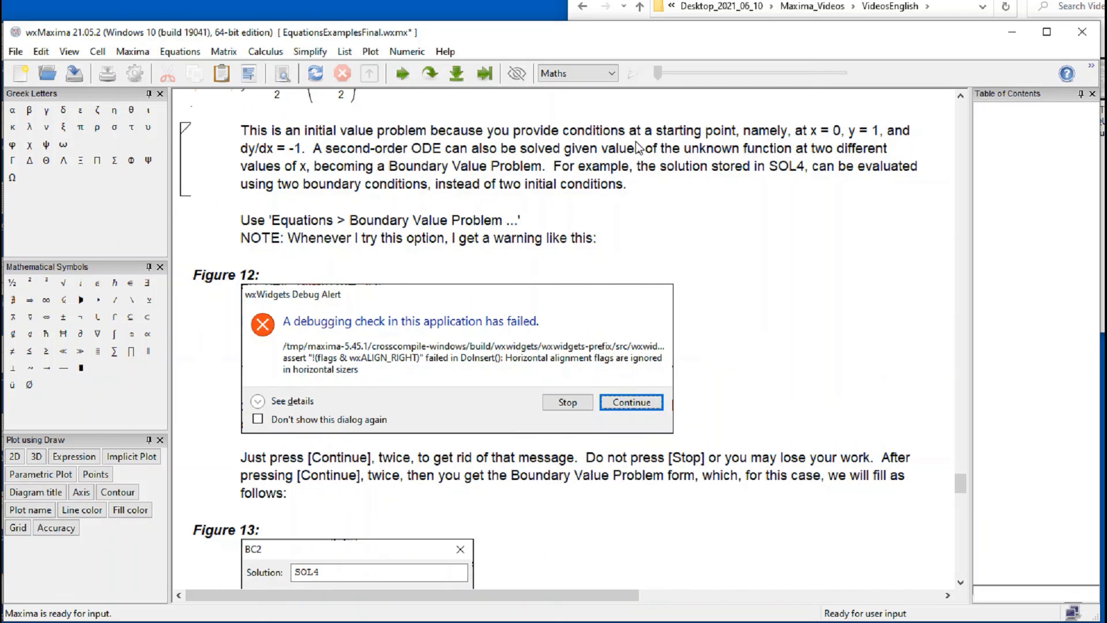
left_click_drag(814, 136, 882, 136)
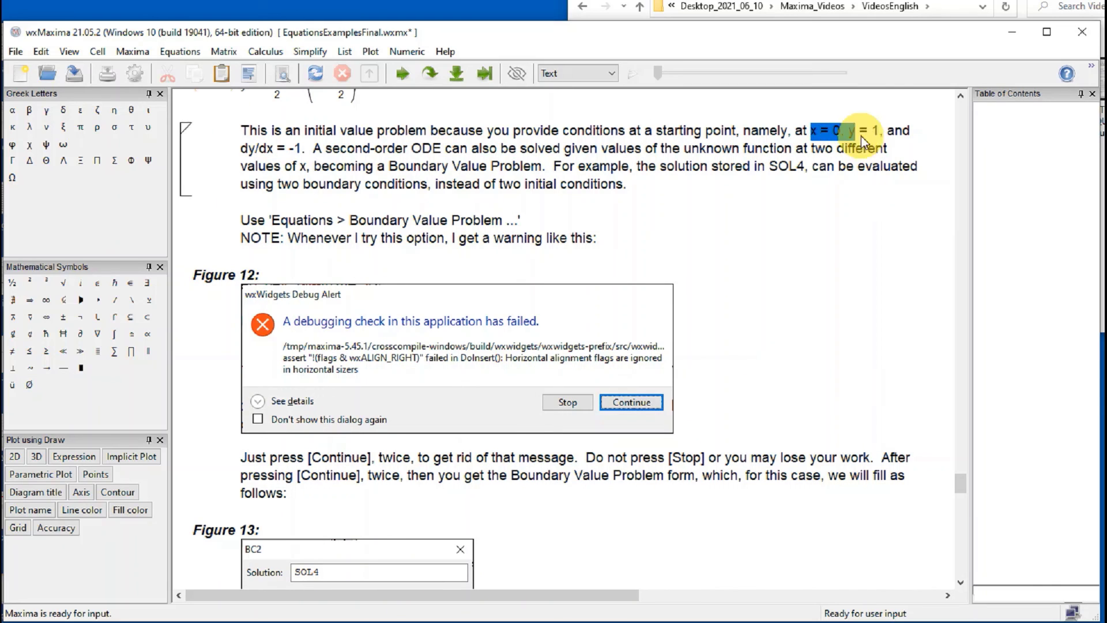